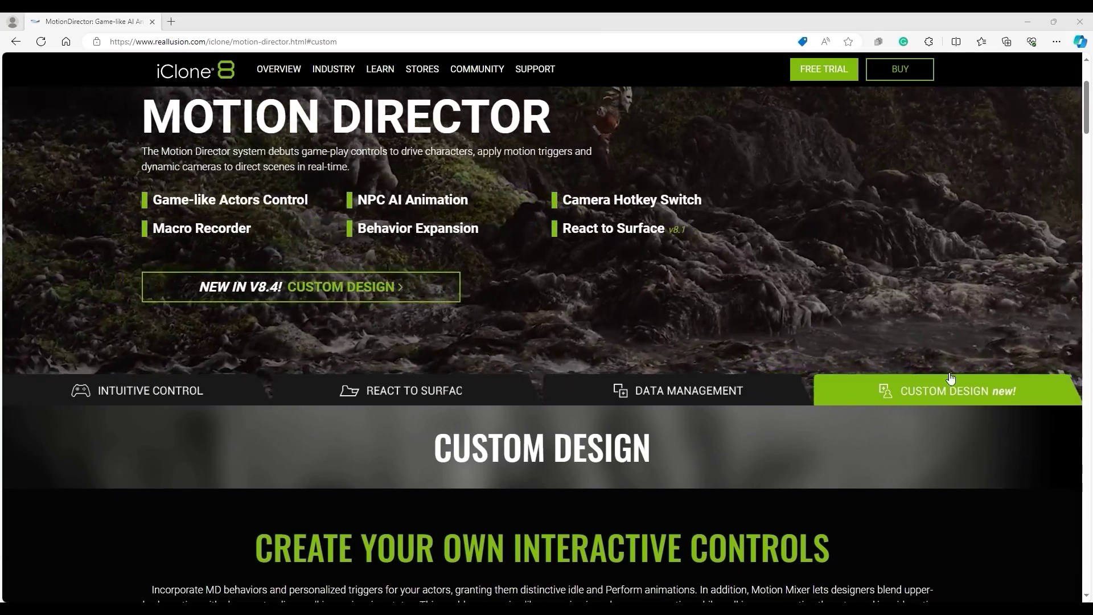
# Scroll the Motion Director Custom Design tab from Mixer Motions down to Trigger Logic.
pyautogui.scroll(-10, 999, 311)
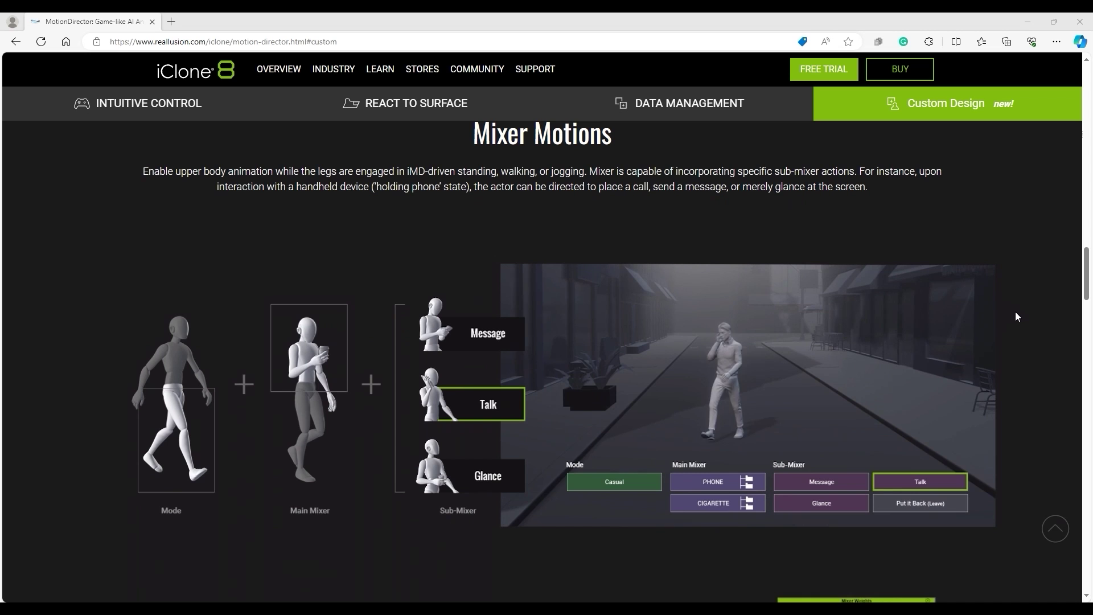
pyautogui.scroll(-4, 1018, 317)
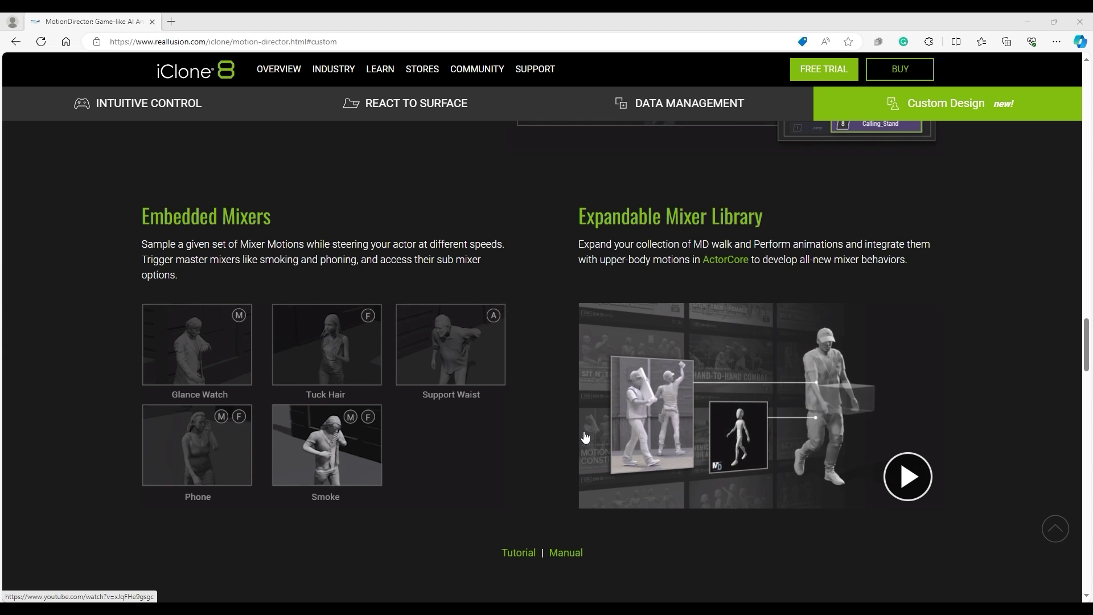
pyautogui.scroll(-3, 624, 436)
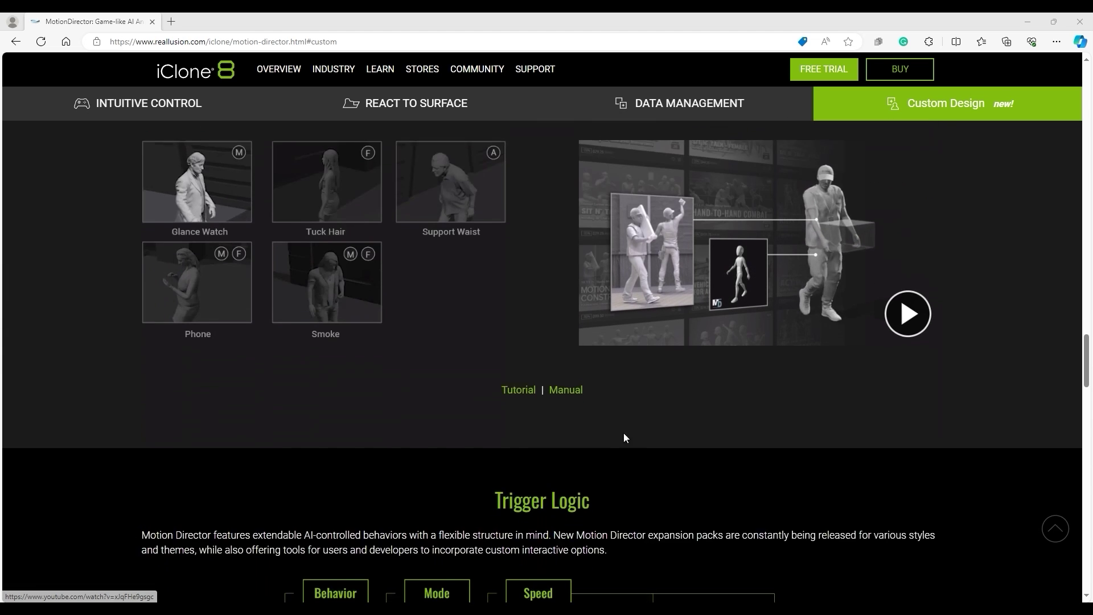
pyautogui.scroll(-5, 625, 437)
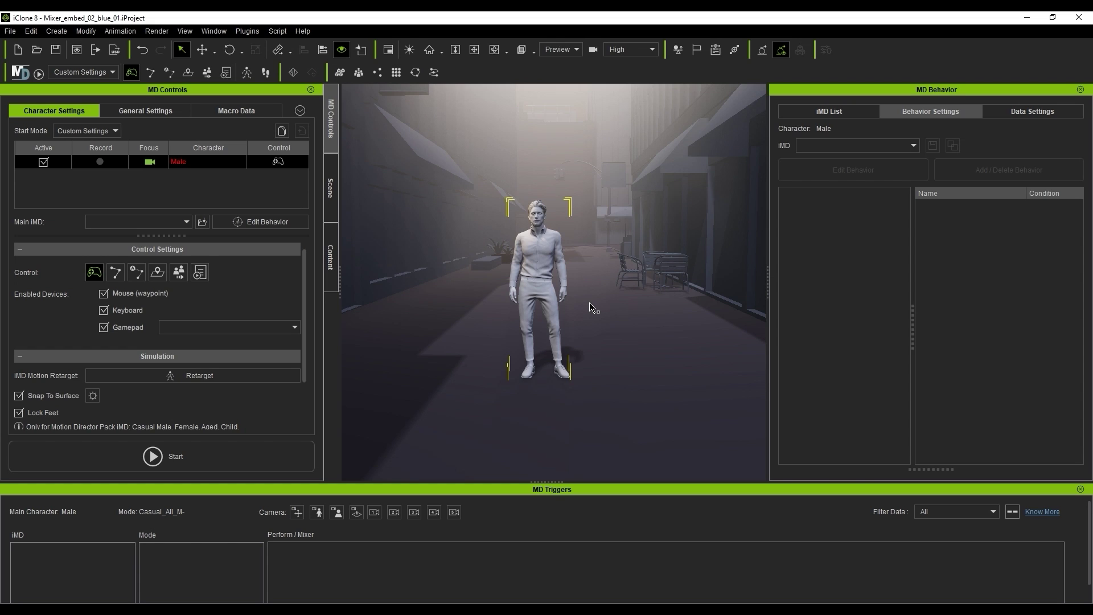
# Apply Casual_All_M.iMD from Free Resource > Motion Director > Male to the male character.
pyautogui.moveTo(182, 165)
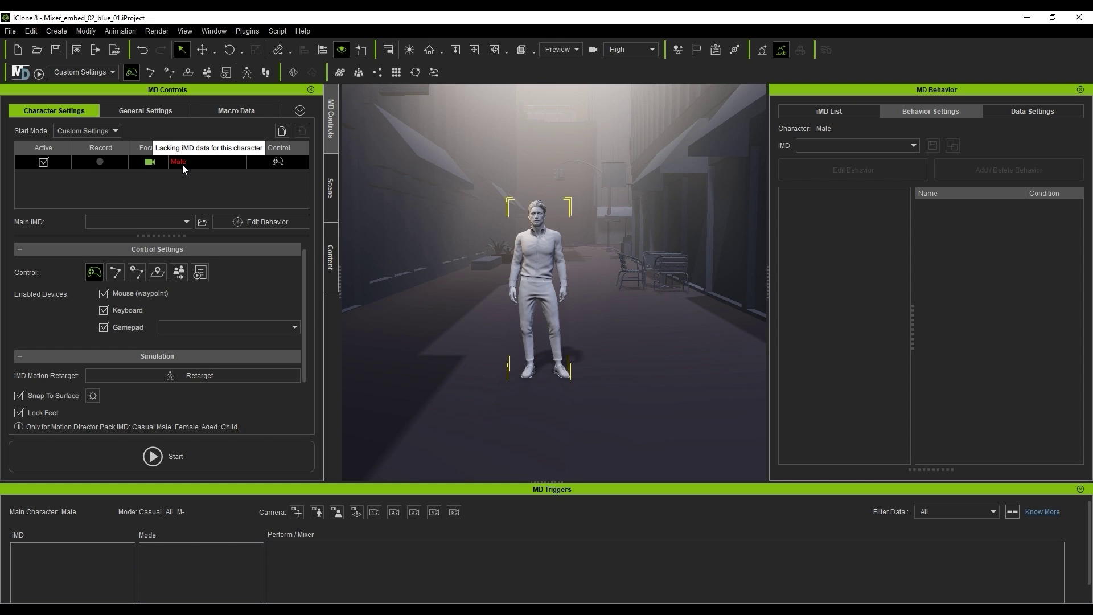
pyautogui.click(334, 248)
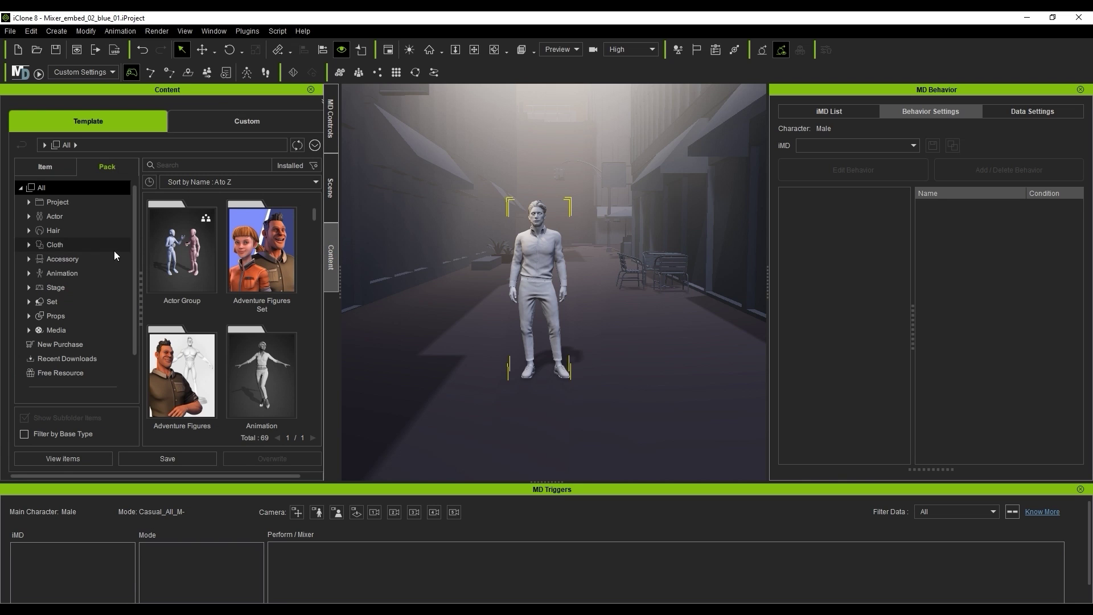
pyautogui.click(82, 374)
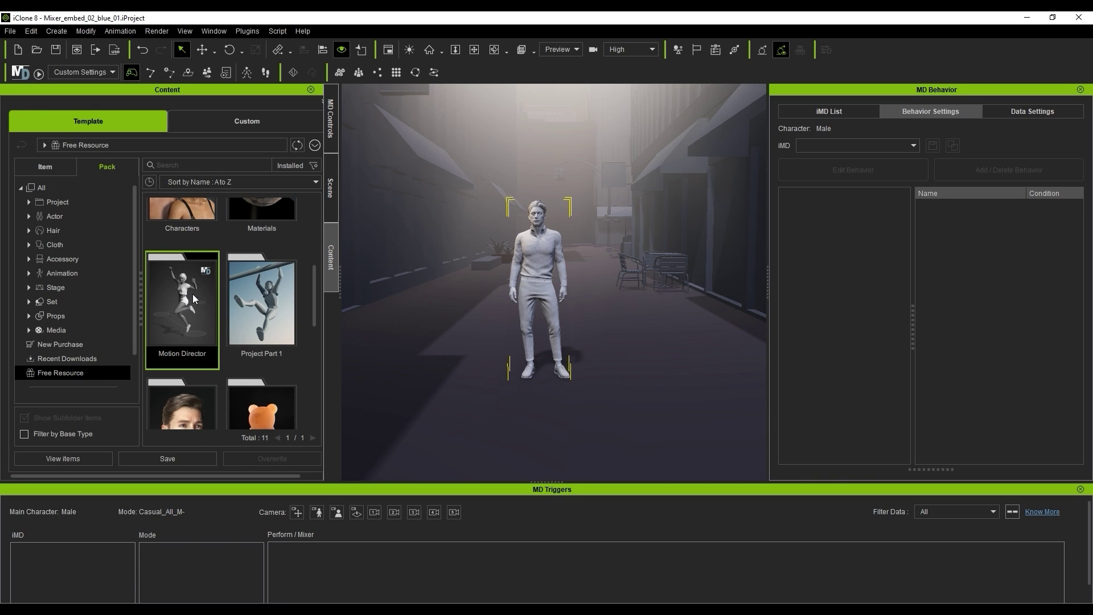
pyautogui.doubleClick(198, 312)
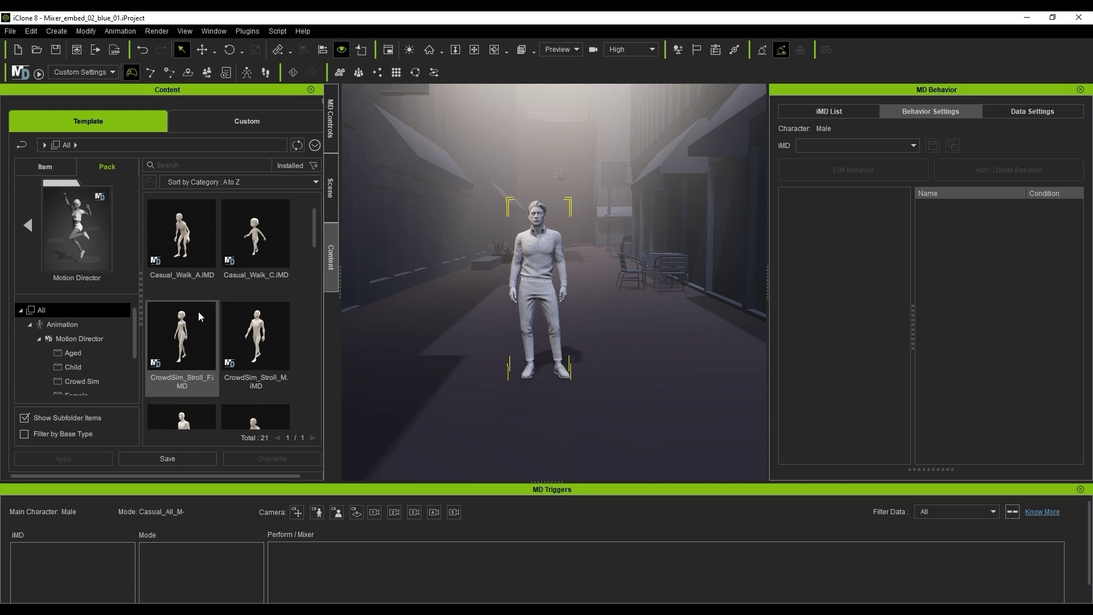
pyautogui.click(133, 348)
pyautogui.moveTo(135, 351); pyautogui.dragTo(132, 388)
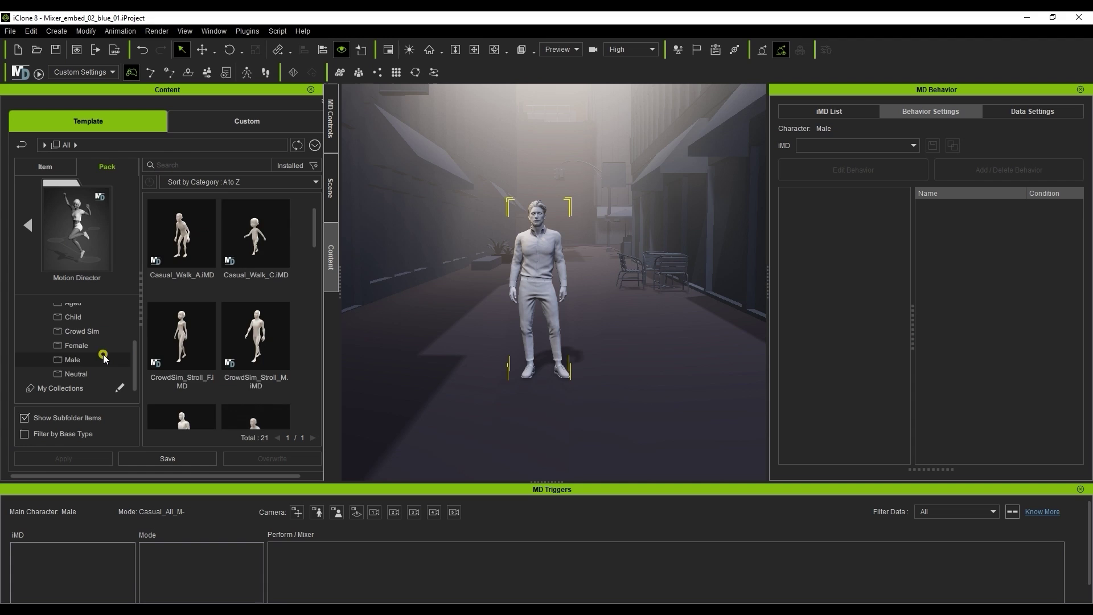
pyautogui.moveTo(187, 255); pyautogui.dragTo(538, 266)
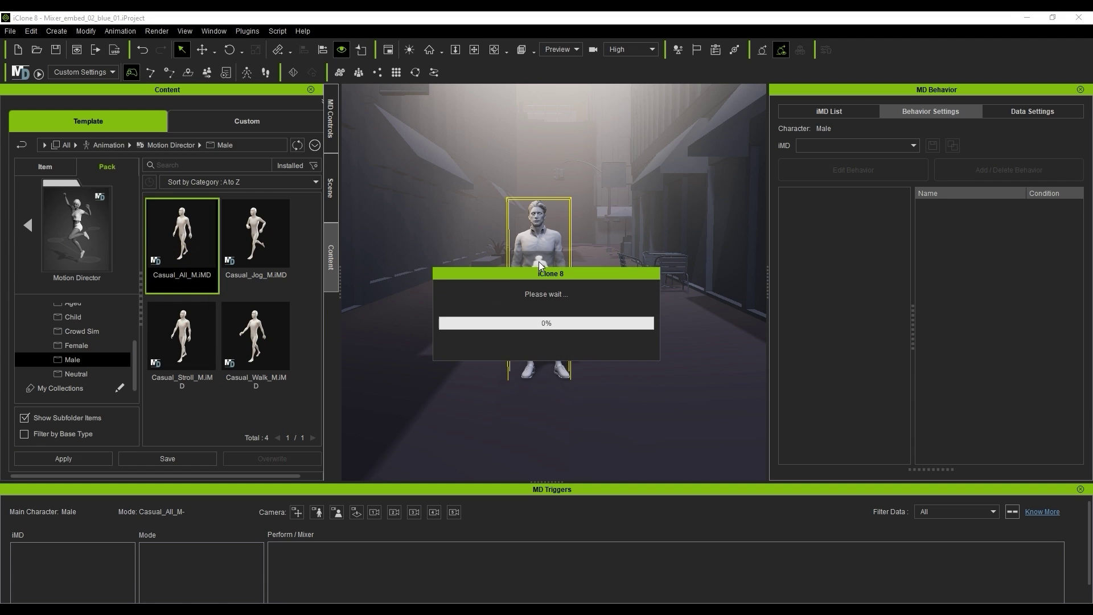
# Start Motion Director and trigger Glance Watch at stroll, walk and jog speeds.
pyautogui.click(332, 144)
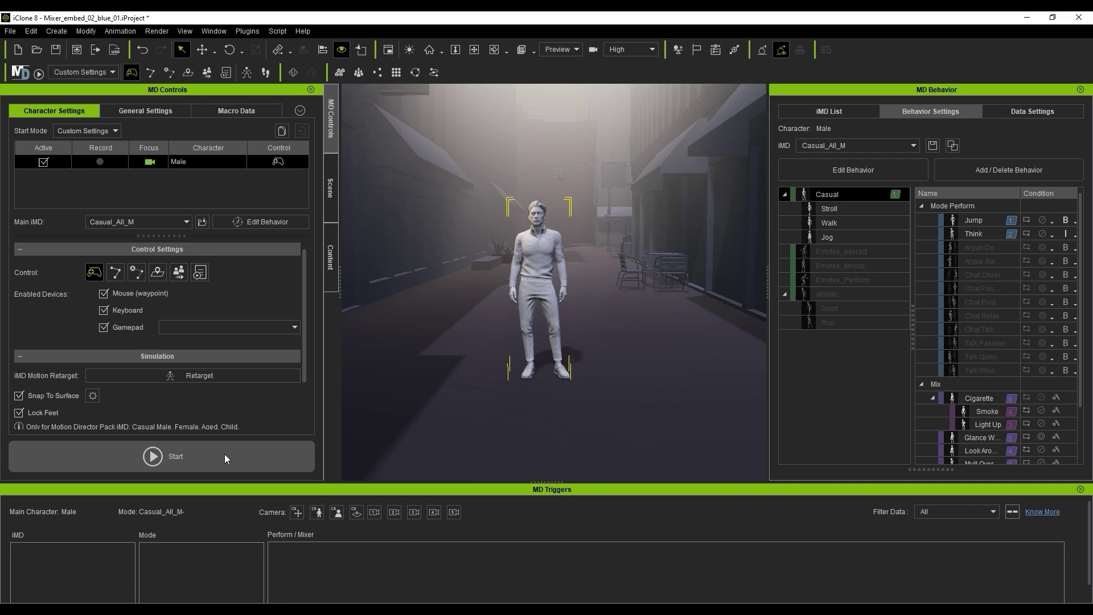
pyautogui.click(267, 466)
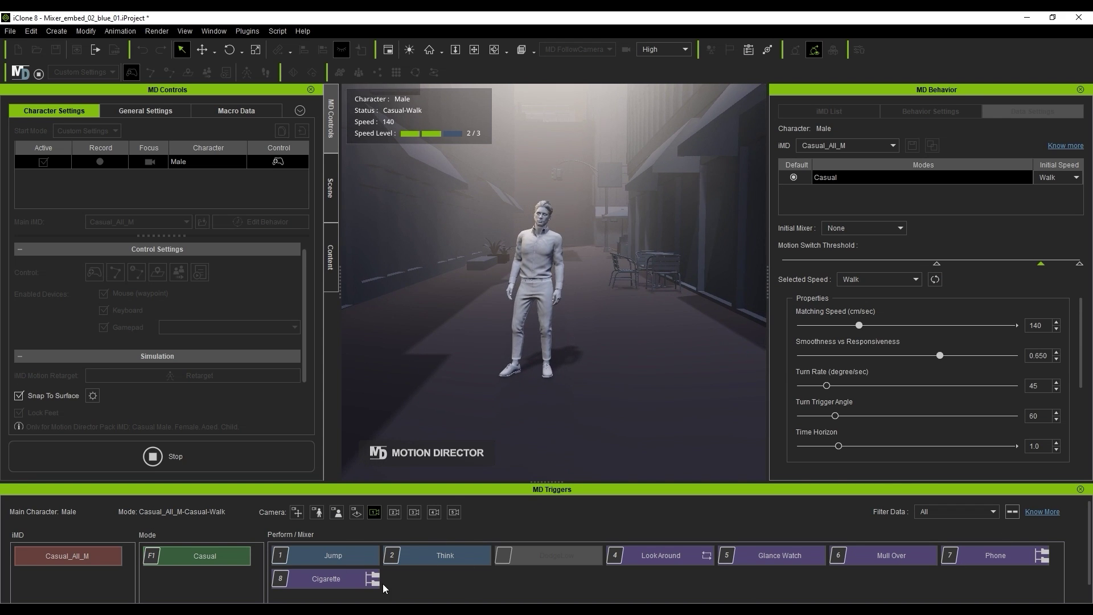
pyautogui.click(760, 558)
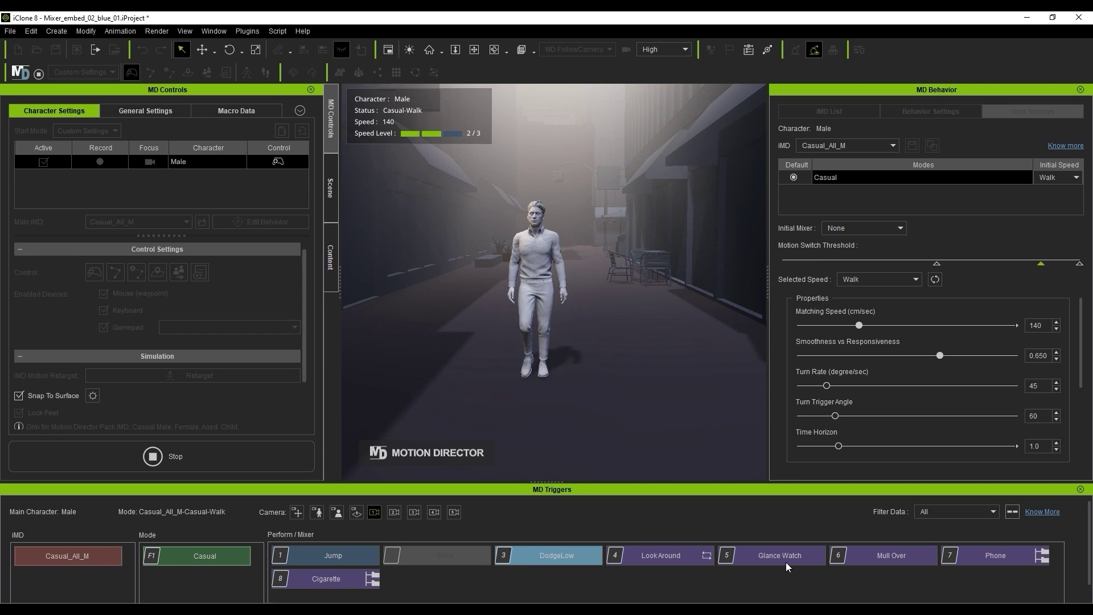
pyautogui.click(790, 561)
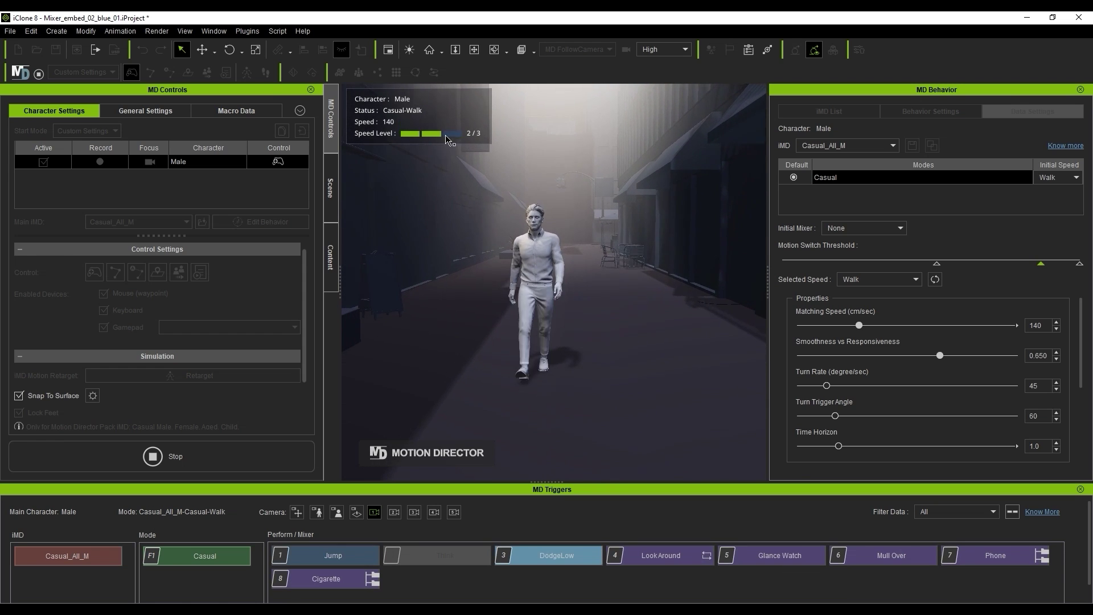
pyautogui.scroll(-1, 775, 532)
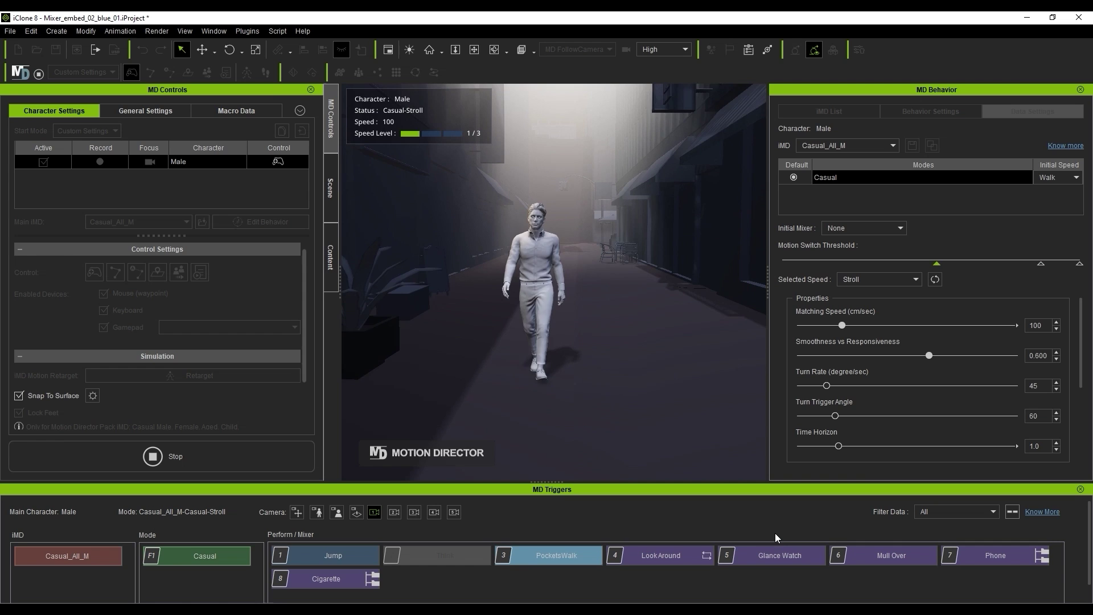
pyautogui.click(778, 554)
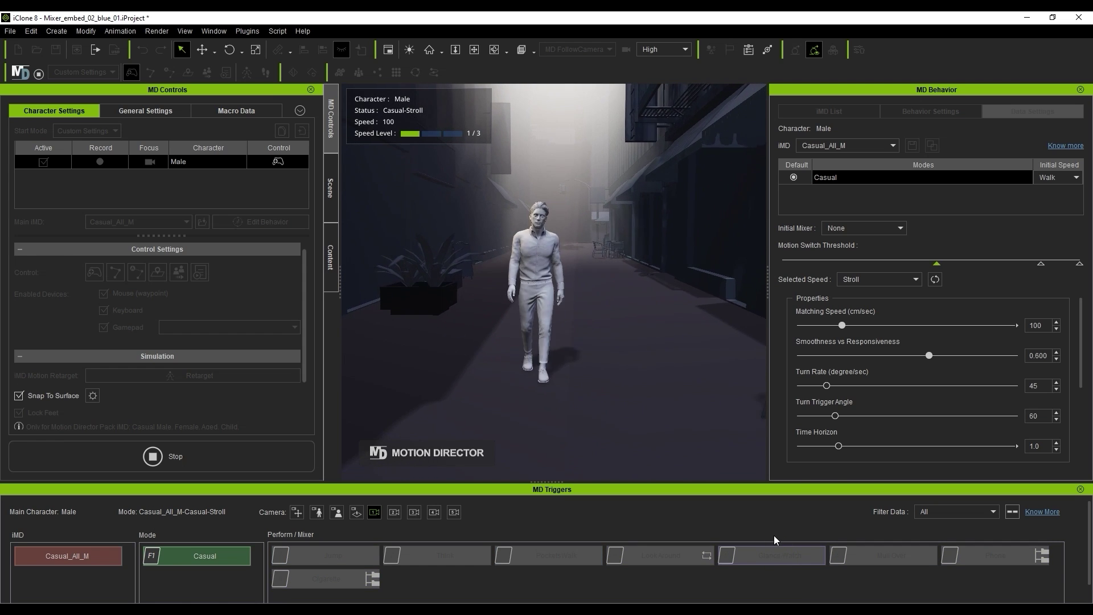
pyautogui.scroll(2, 773, 535)
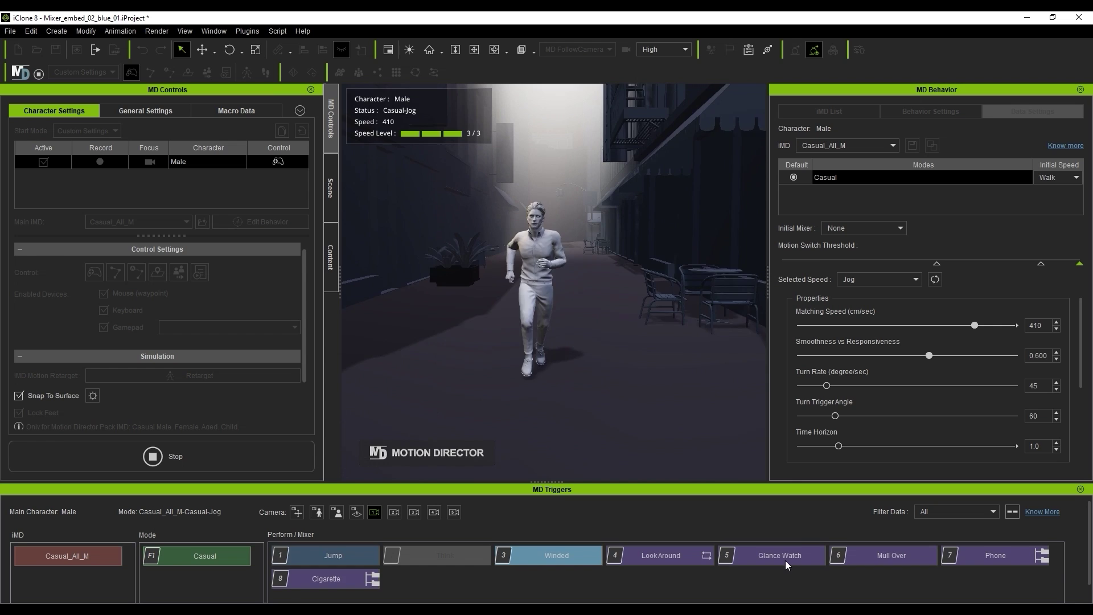
pyautogui.click(785, 560)
# Trigger Mull Over, then the Phone sub-mixer's Message, Talk and Leave actions.
pyautogui.scroll(-2, 784, 560)
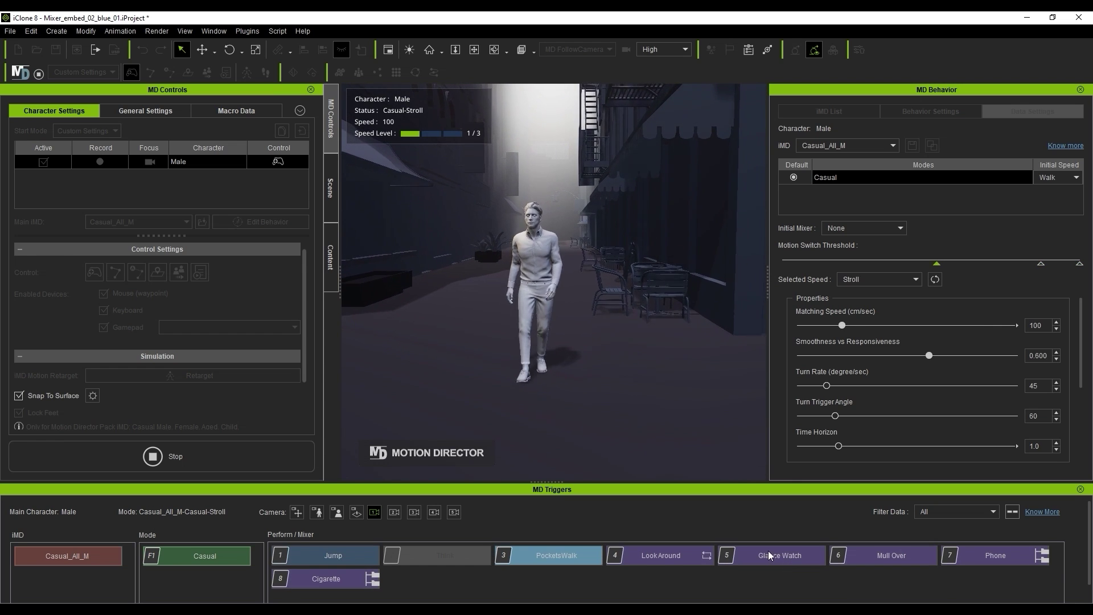
pyautogui.click(893, 559)
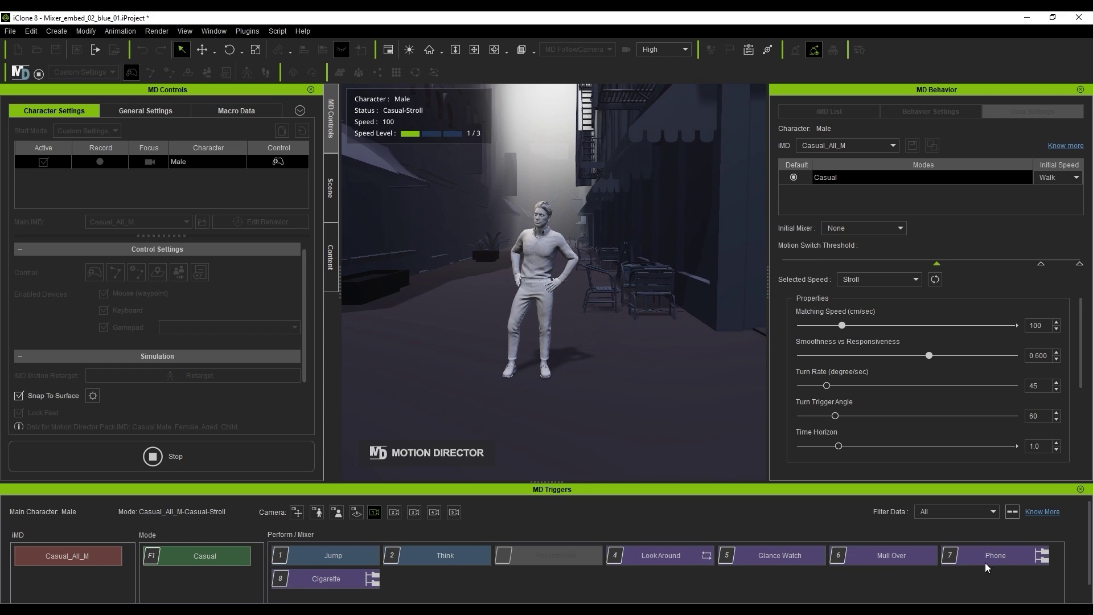
pyautogui.click(1013, 557)
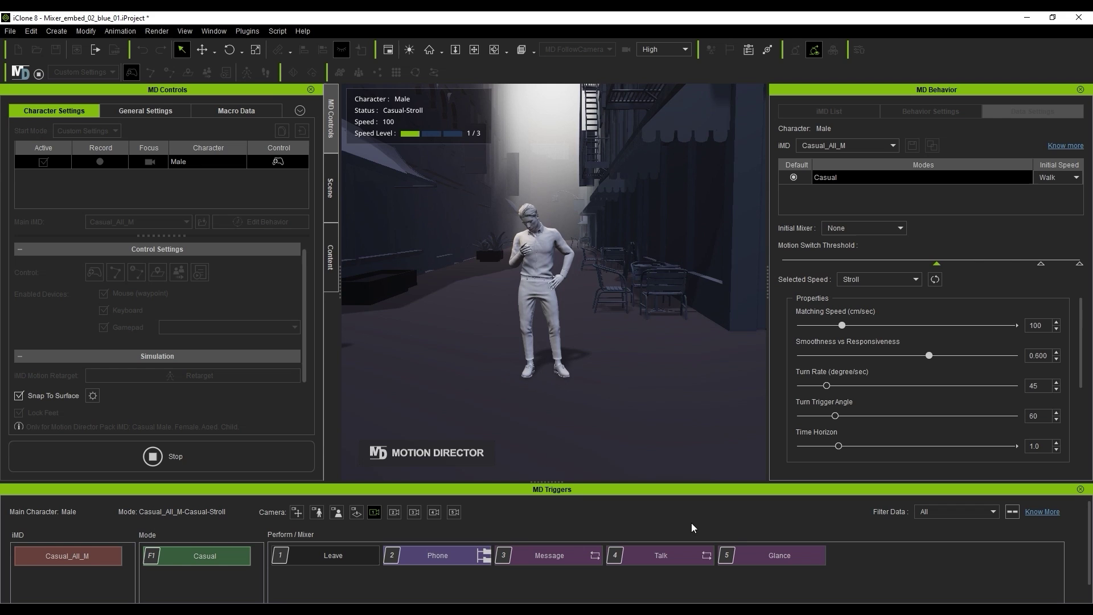
pyautogui.click(575, 558)
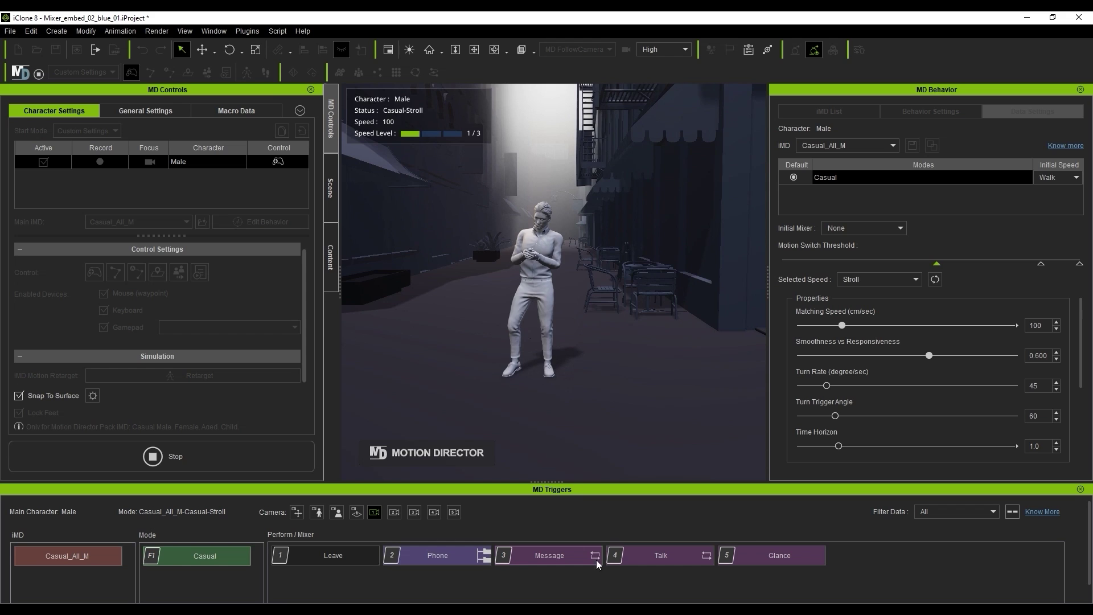
pyautogui.click(685, 561)
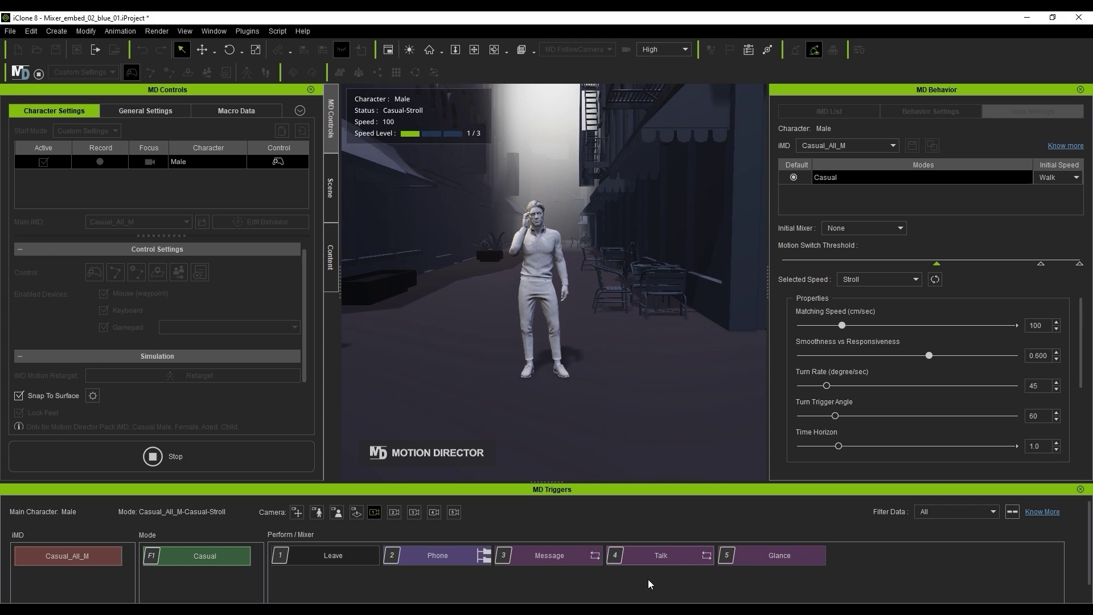
pyautogui.click(362, 559)
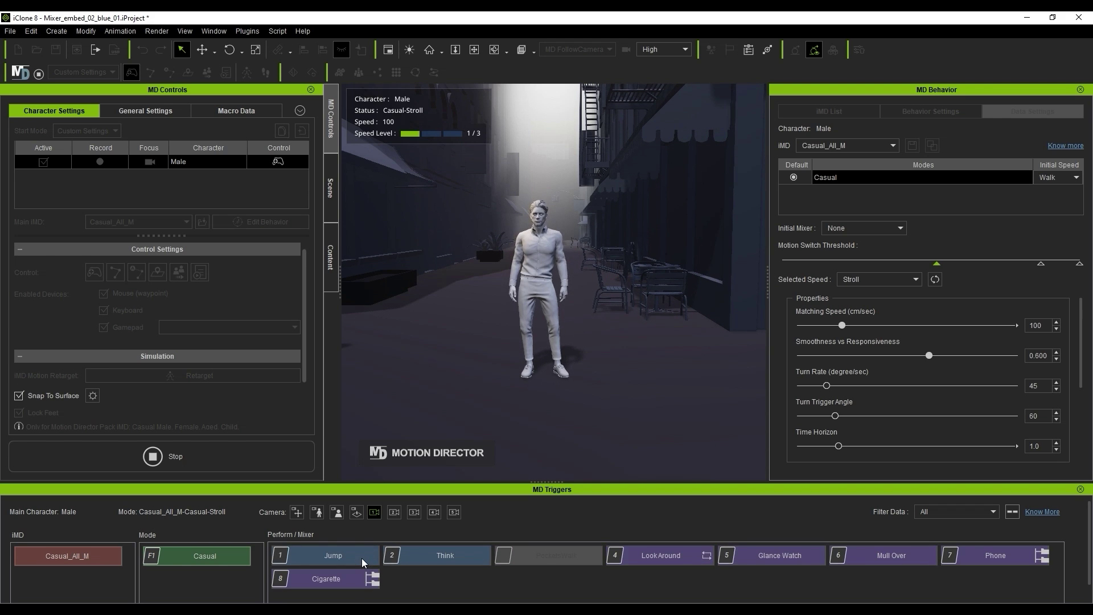
# Use the Cigarette sub-mixer to light up, smoke while walking, then leave.
pyautogui.click(352, 578)
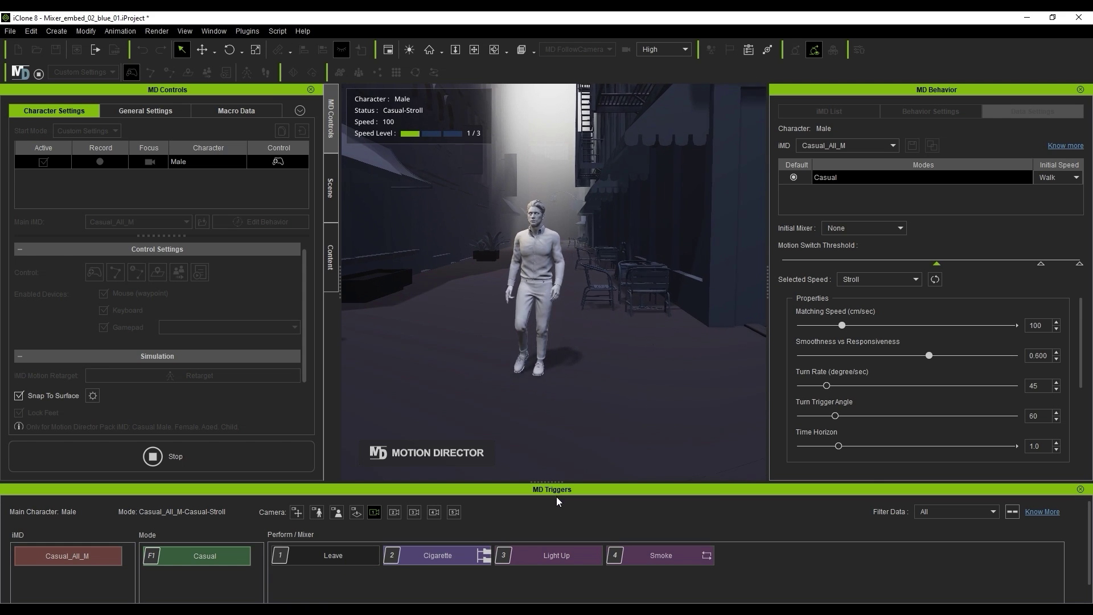
pyautogui.click(568, 555)
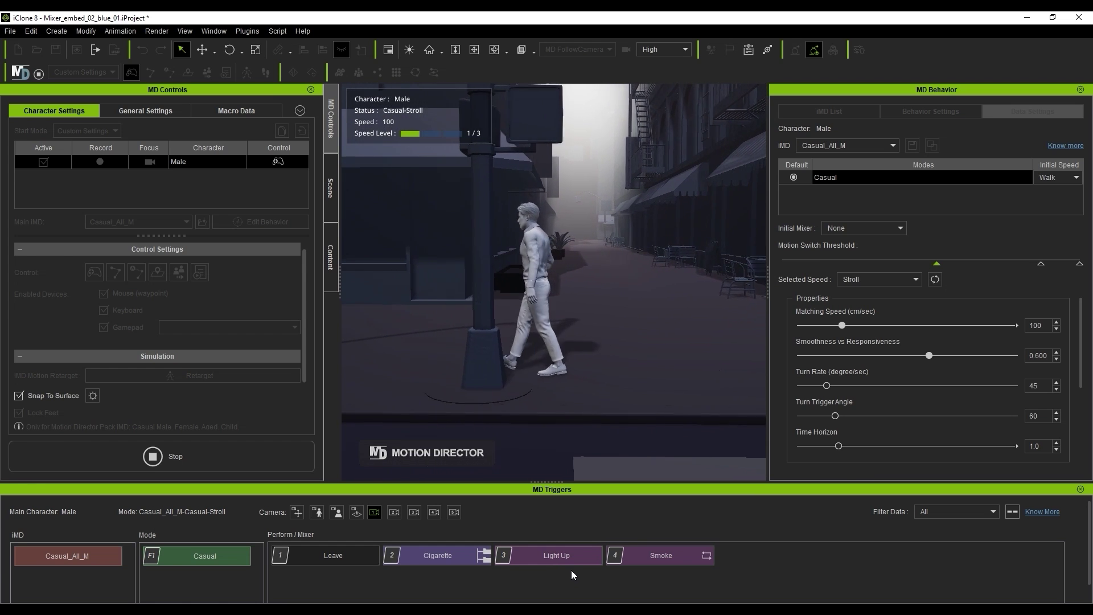
pyautogui.click(677, 558)
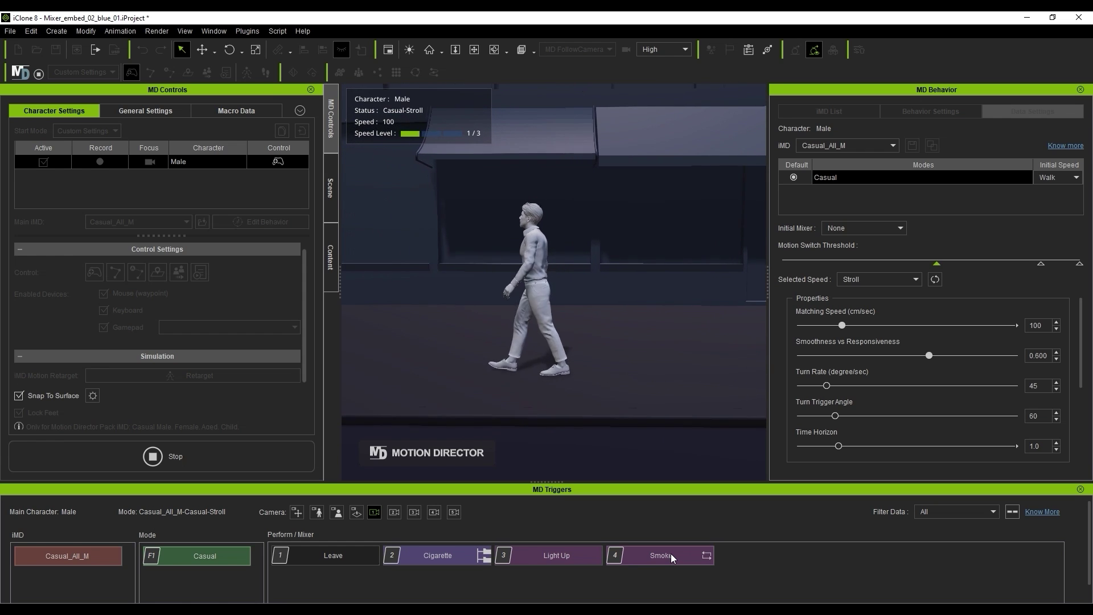
pyautogui.click(353, 556)
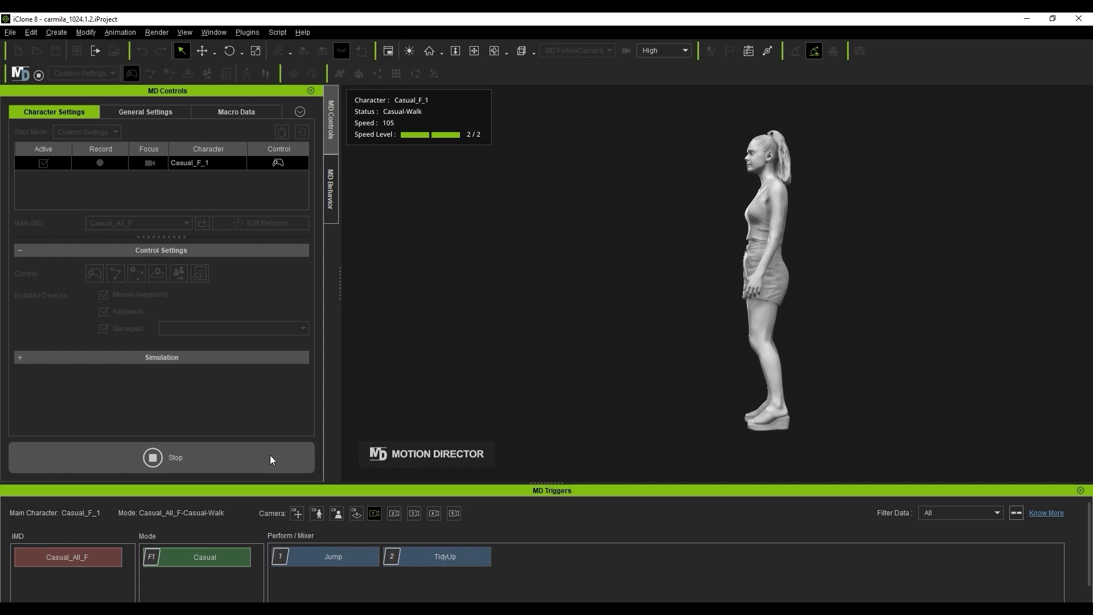
# Walk the female character forward, stop Motion Director, and view the Casual behavior tree.
pyautogui.press('w')
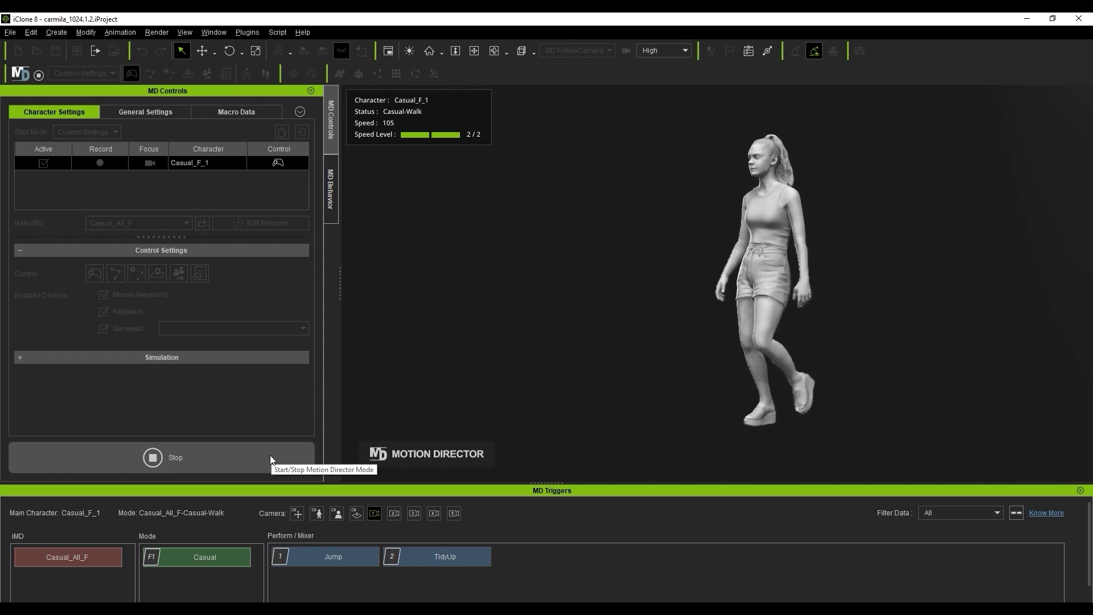
pyautogui.click(269, 455)
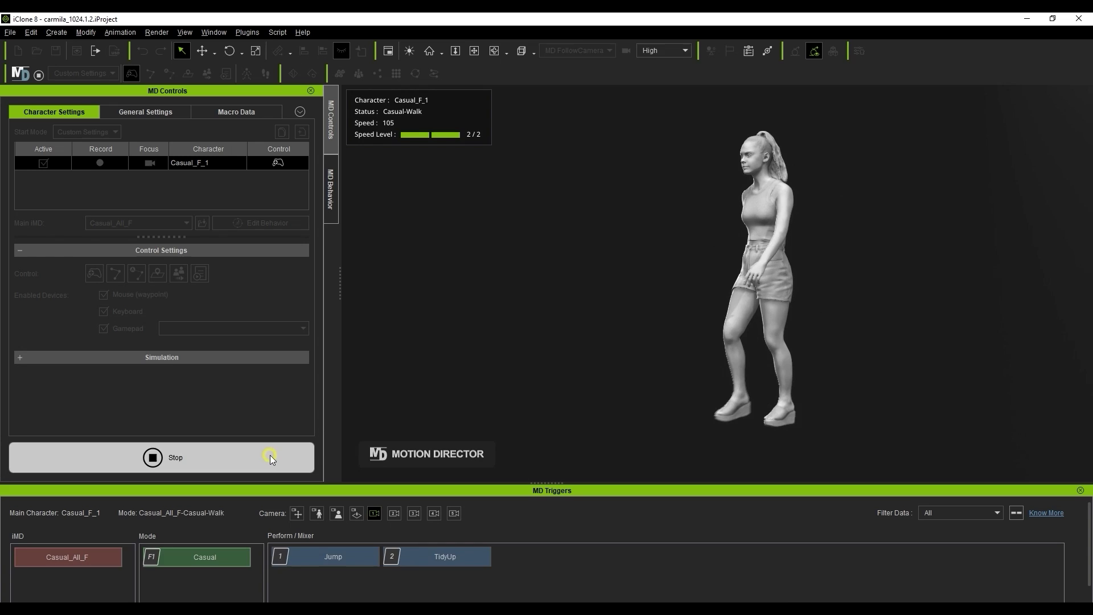
pyautogui.click(331, 203)
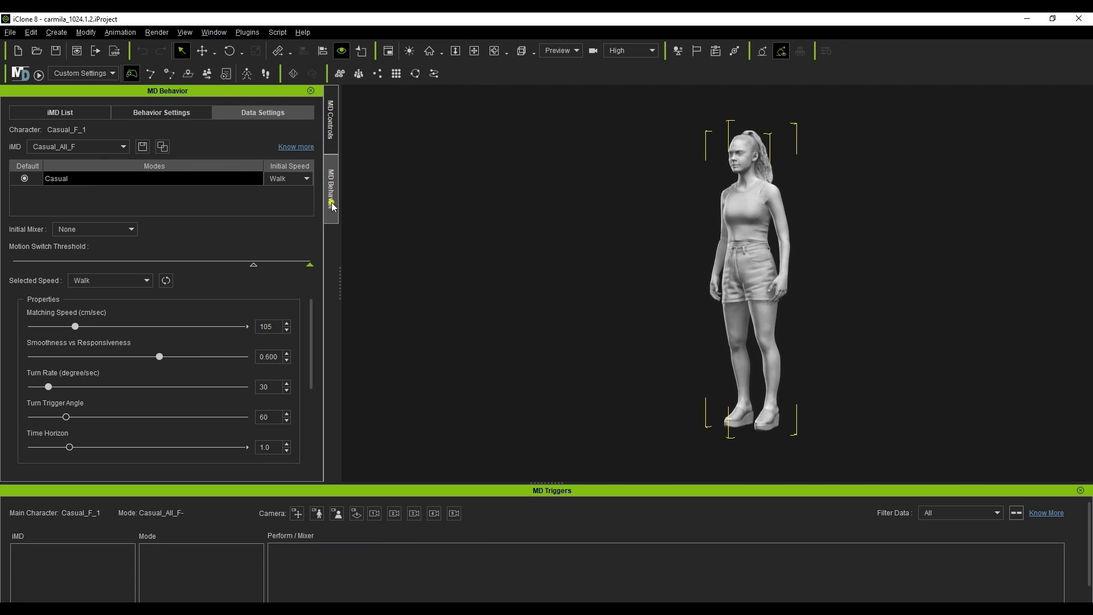
pyautogui.click(188, 117)
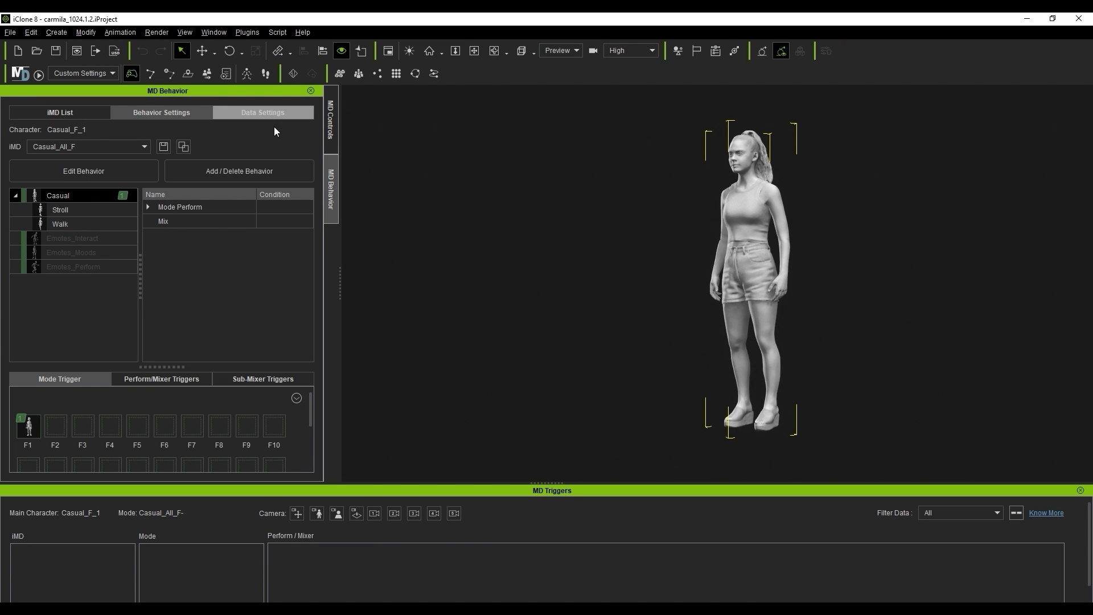
# Add the Phone Talk motion under Mix in the Casual behaviors.
pyautogui.click(217, 33)
pyautogui.click(276, 94)
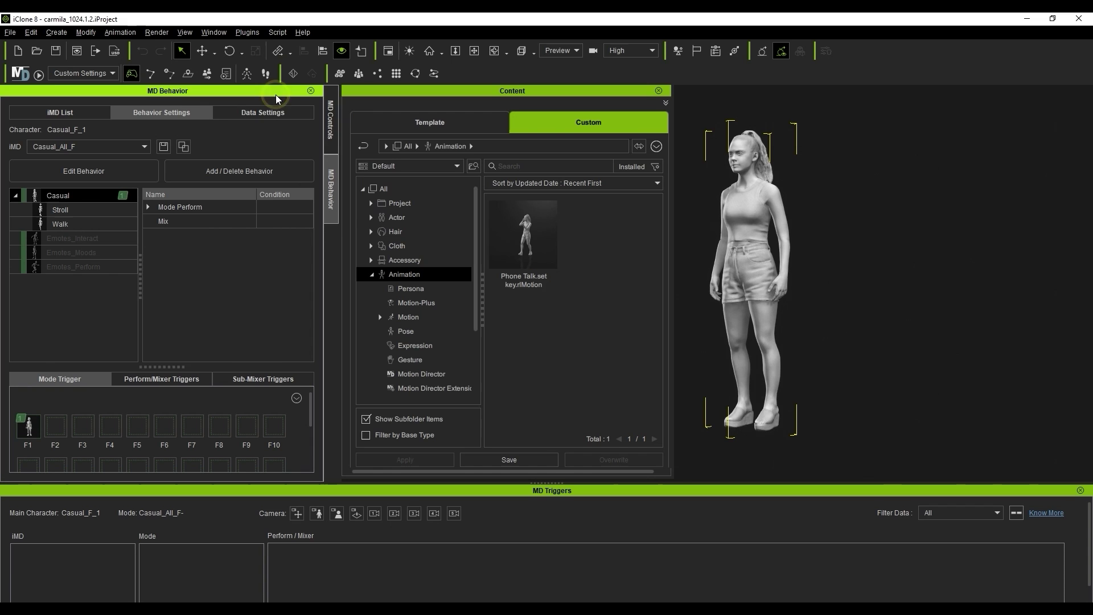
pyautogui.click(295, 176)
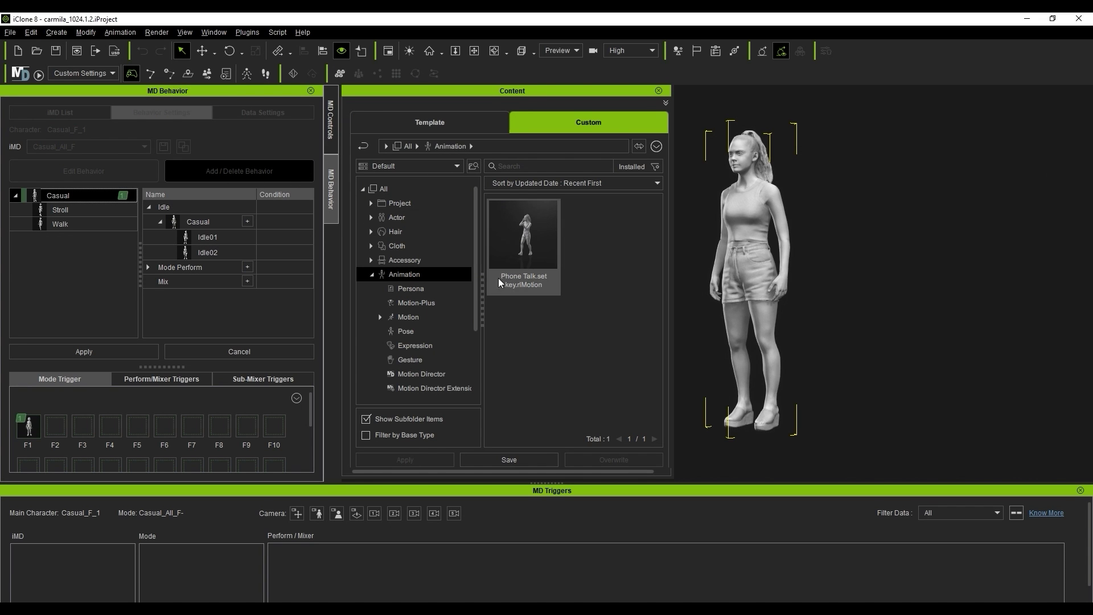
pyautogui.moveTo(500, 282); pyautogui.dragTo(213, 285)
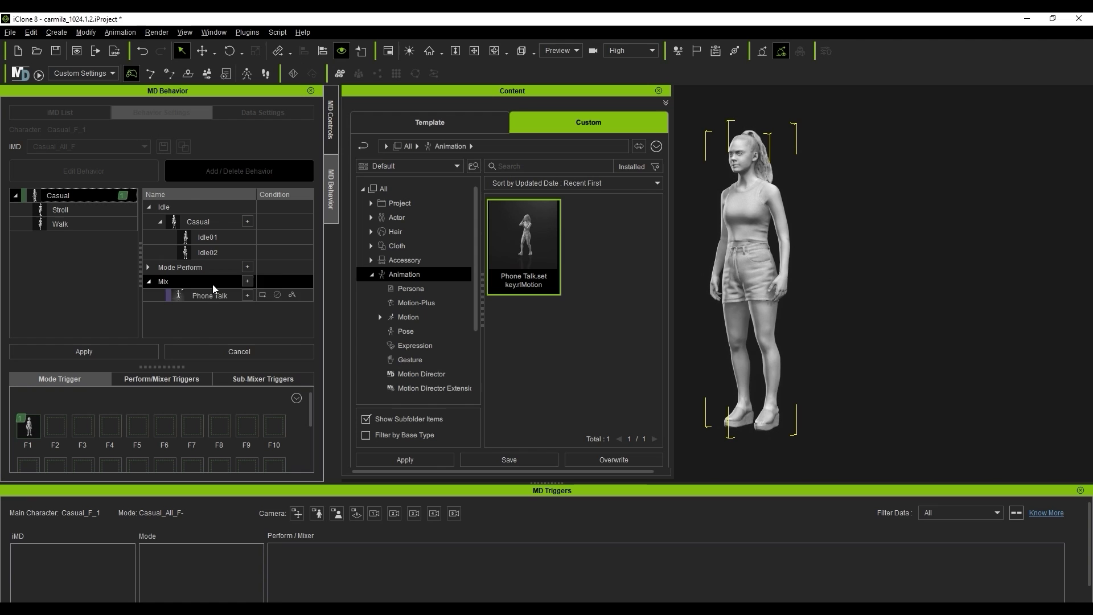
pyautogui.click(658, 90)
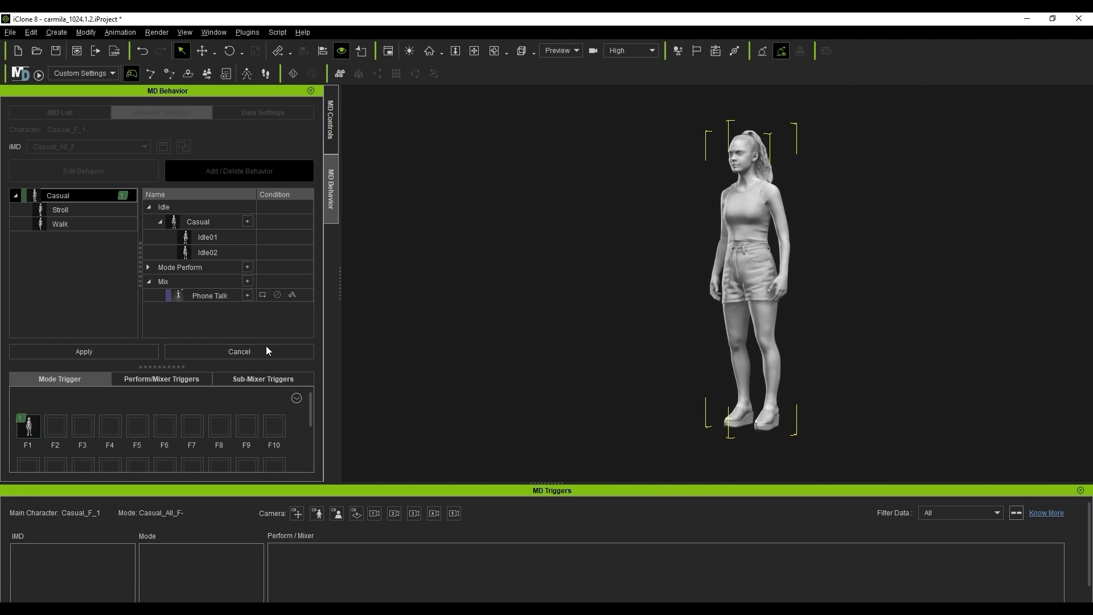
# Assign Phone Talk to mixer trigger slot 3 and apply to preprocess the iMD.
pyautogui.click(162, 379)
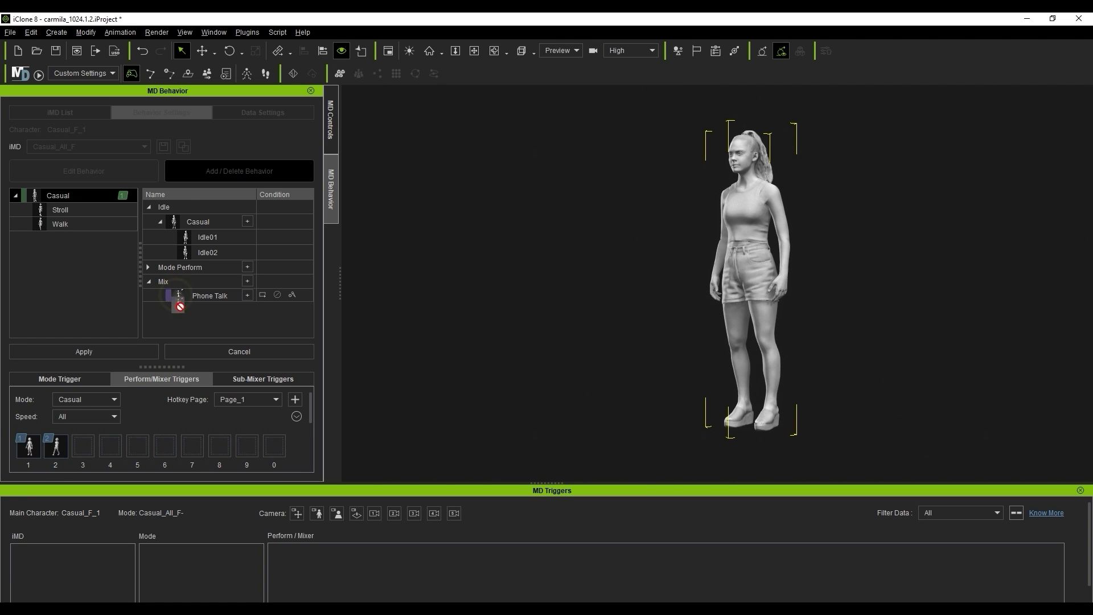
pyautogui.moveTo(178, 296); pyautogui.dragTo(85, 450)
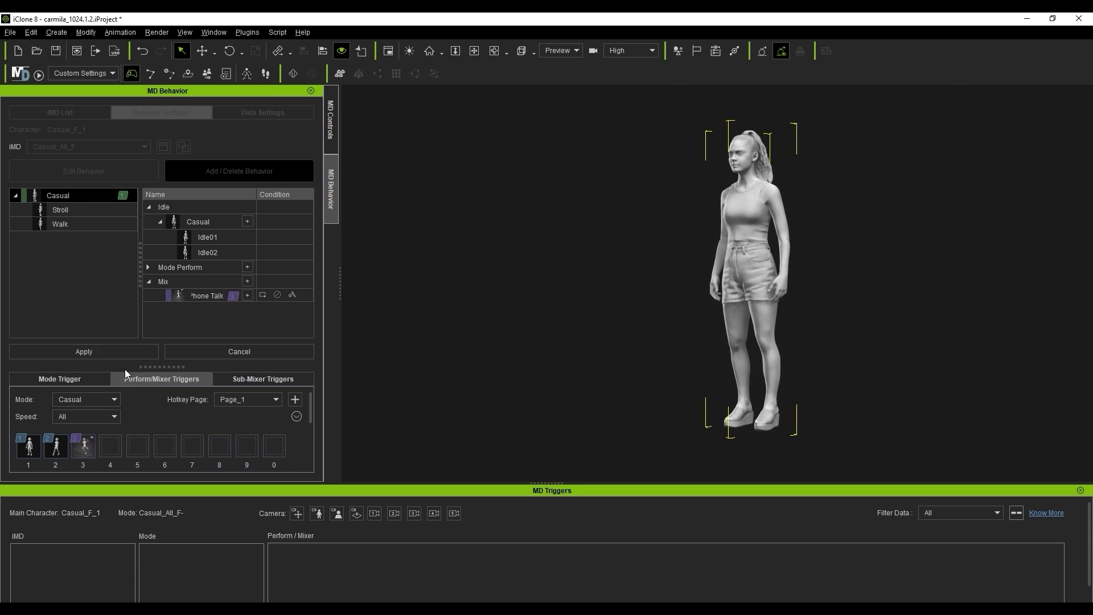
pyautogui.click(139, 351)
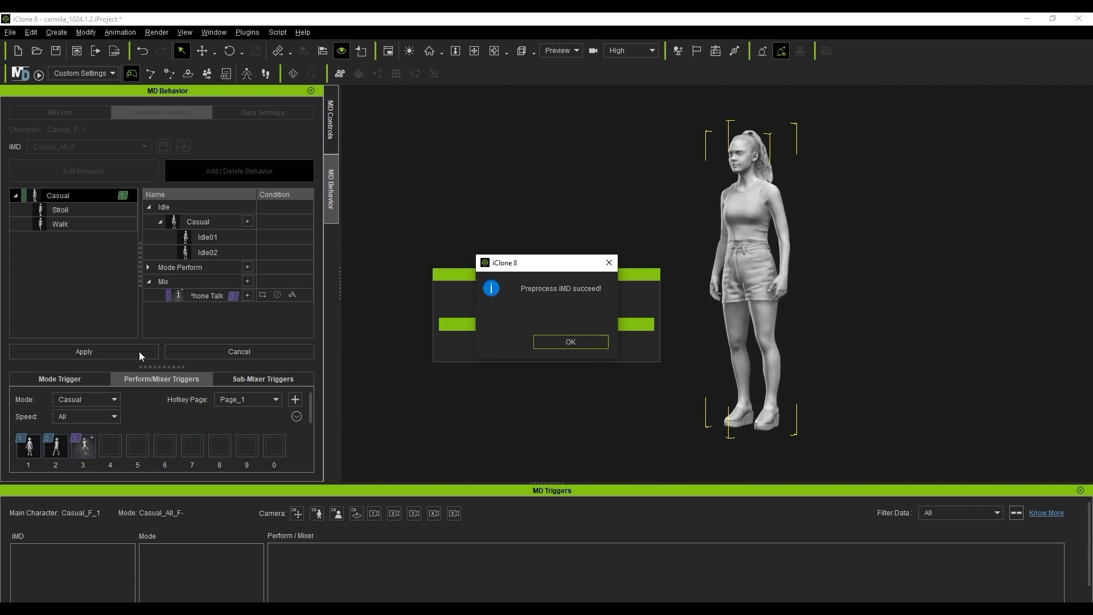
pyautogui.click(580, 342)
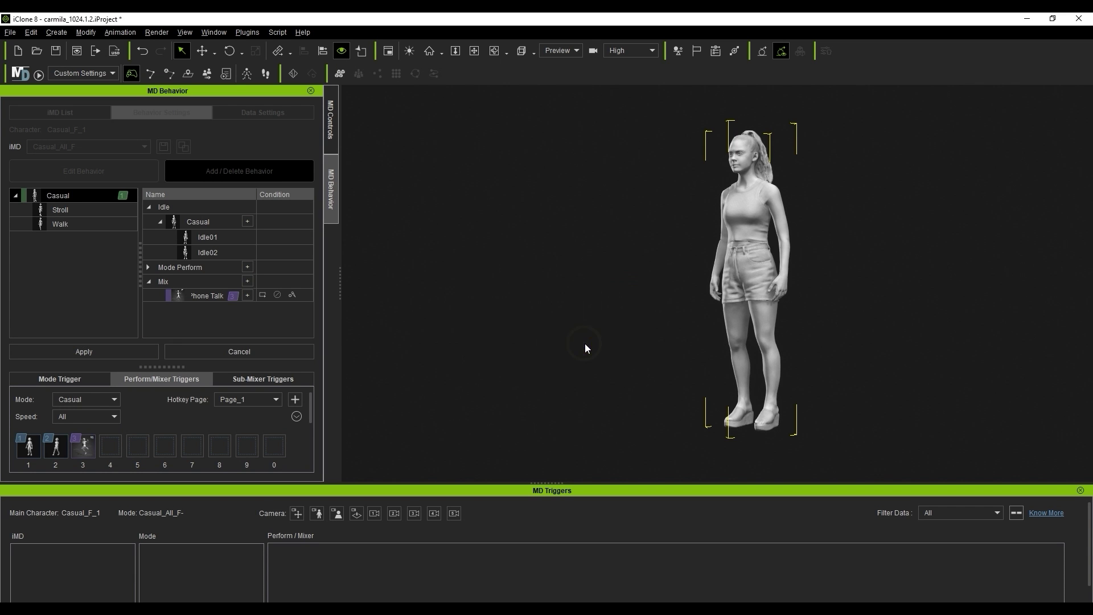
# Start live Motion Director control from the MD Controls tab.
pyautogui.click(329, 141)
pyautogui.click(248, 458)
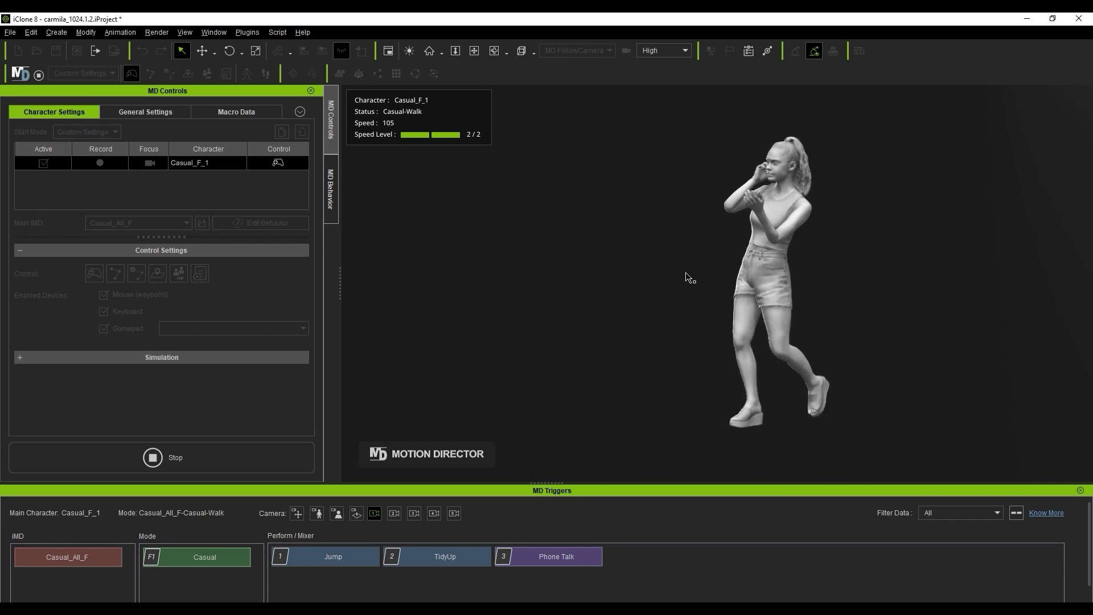
# Open Phone Talk's mixer weights and try the Right Arm Only preset.
pyautogui.rightClick(538, 549)
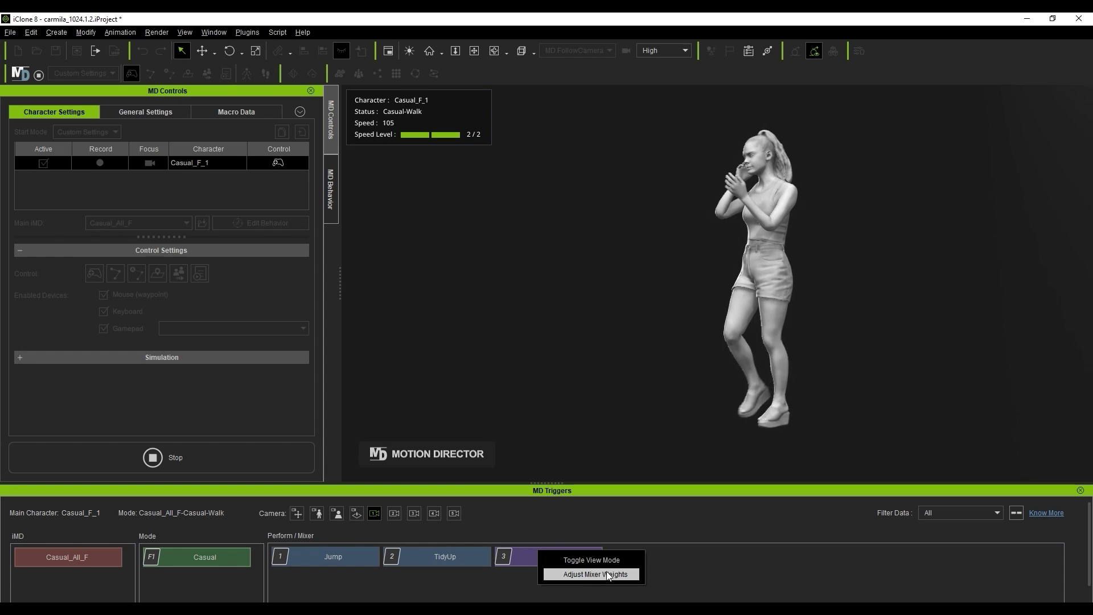
pyautogui.click(634, 576)
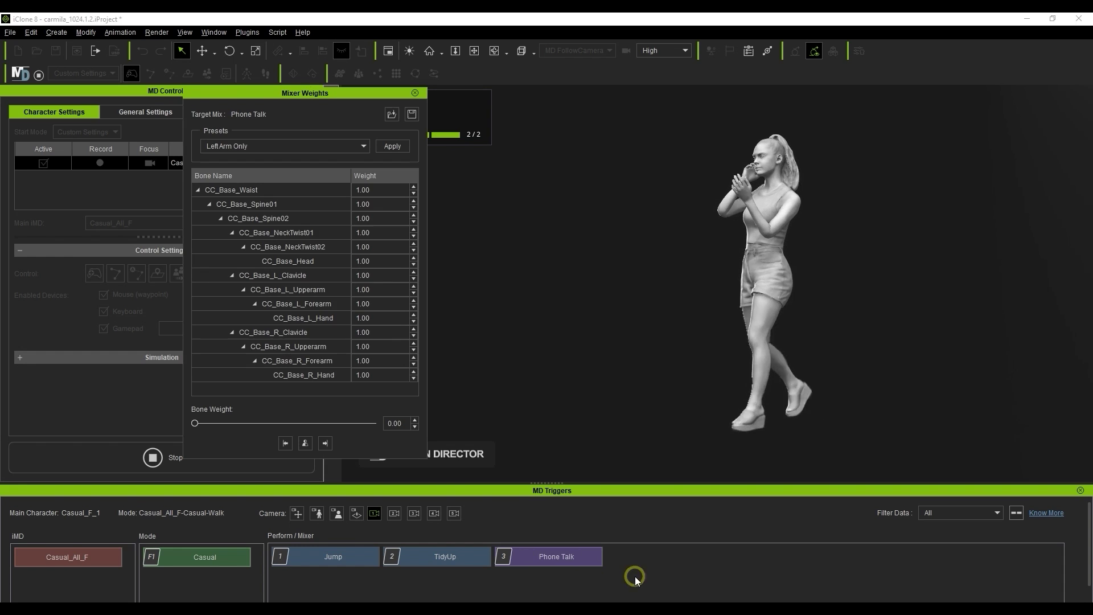
pyautogui.click(363, 147)
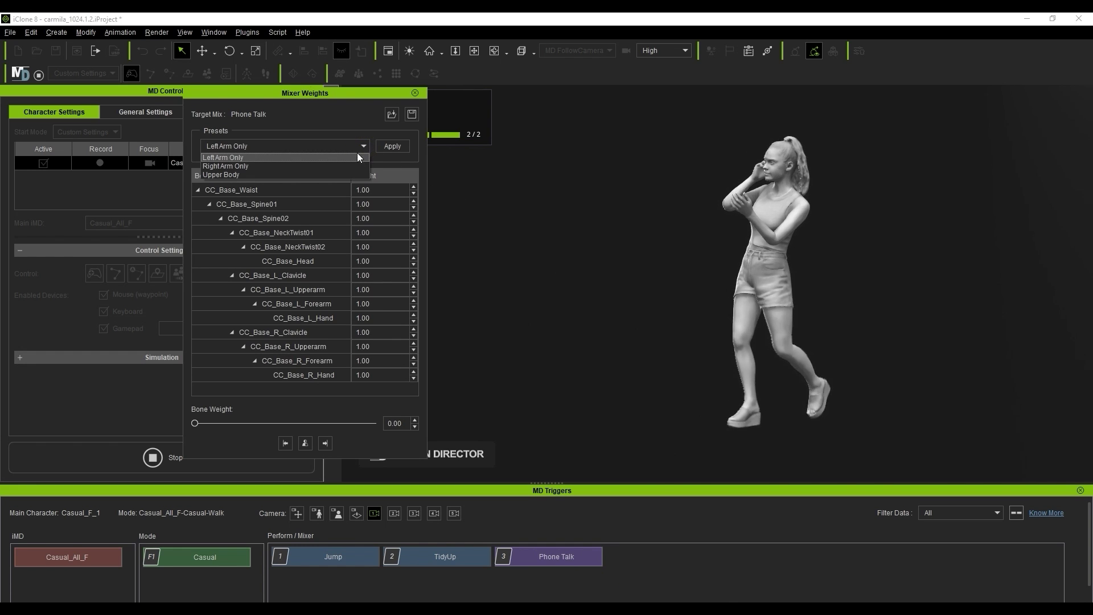
pyautogui.click(327, 165)
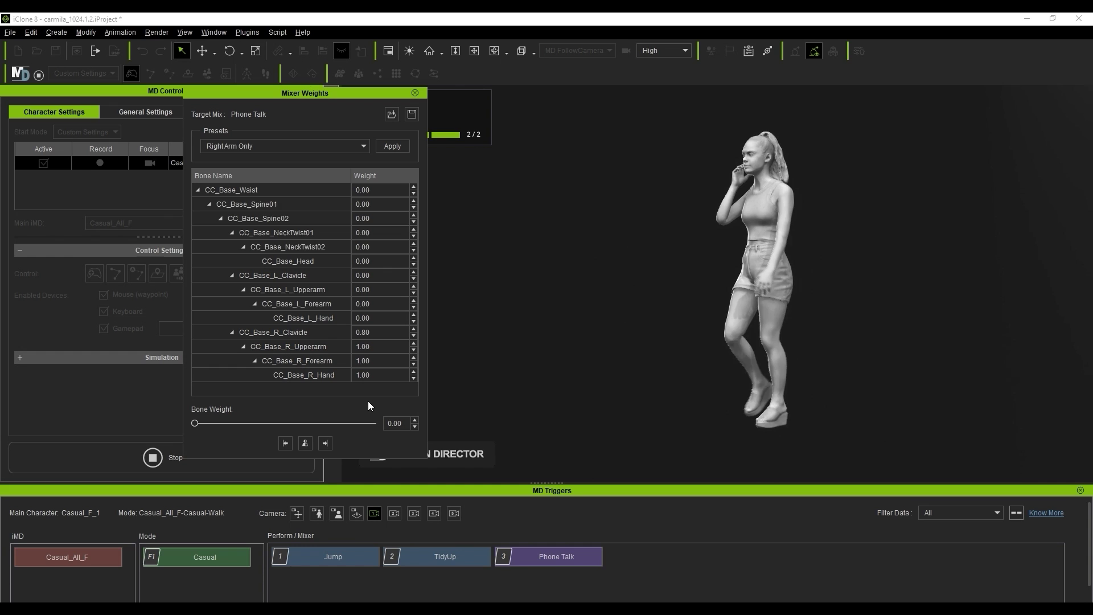
# Apply the Upper Body preset and set CC_Base_Spine02's bone weight to 0.00.
pyautogui.click(345, 148)
pyautogui.click(335, 175)
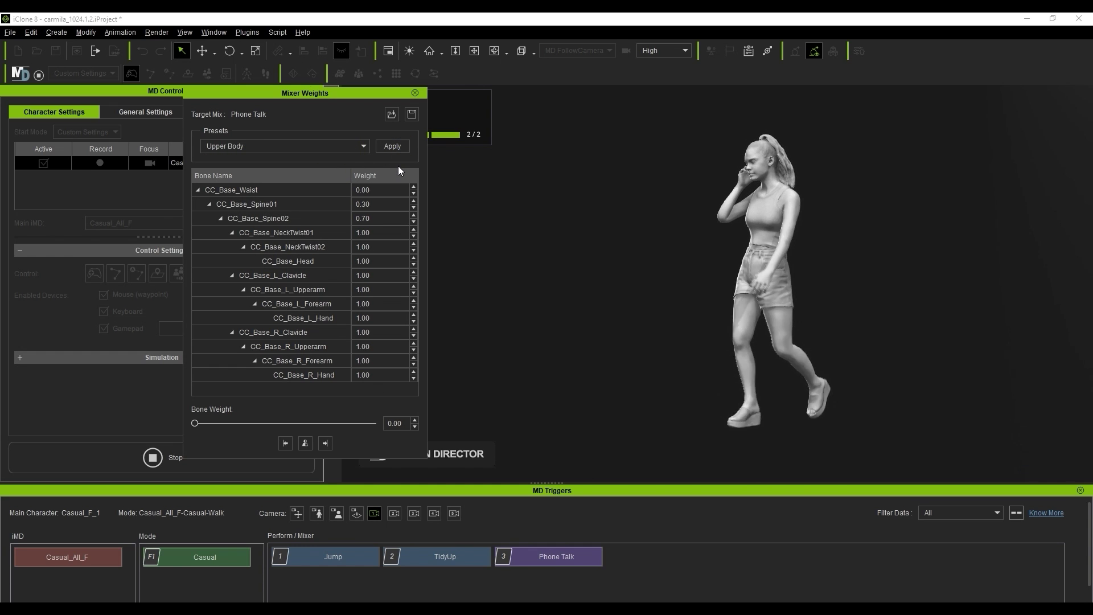
pyautogui.click(347, 150)
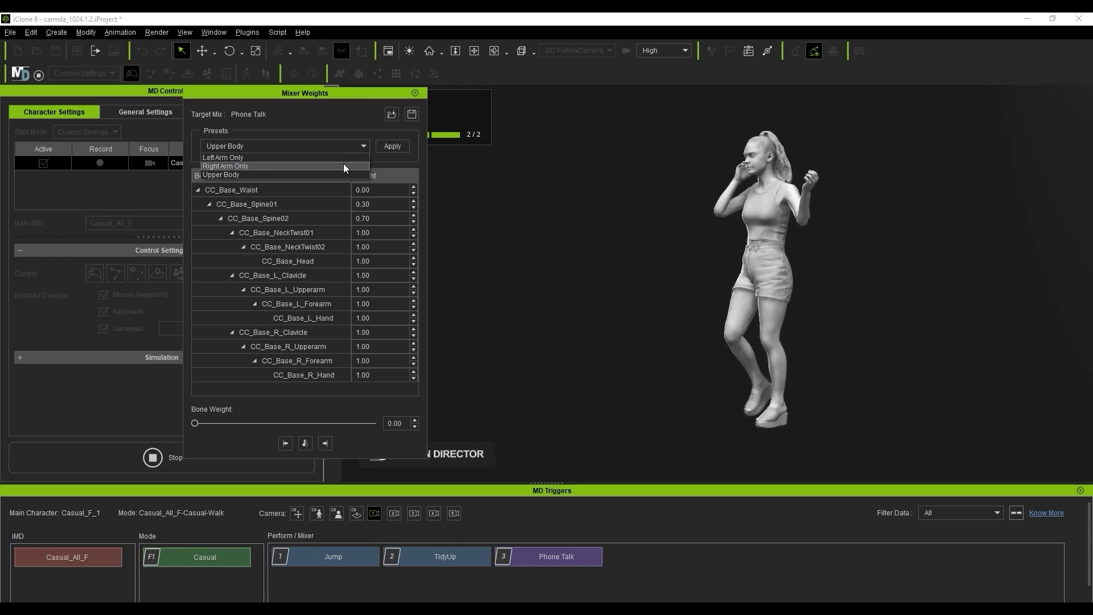
pyautogui.click(392, 163)
pyautogui.click(330, 221)
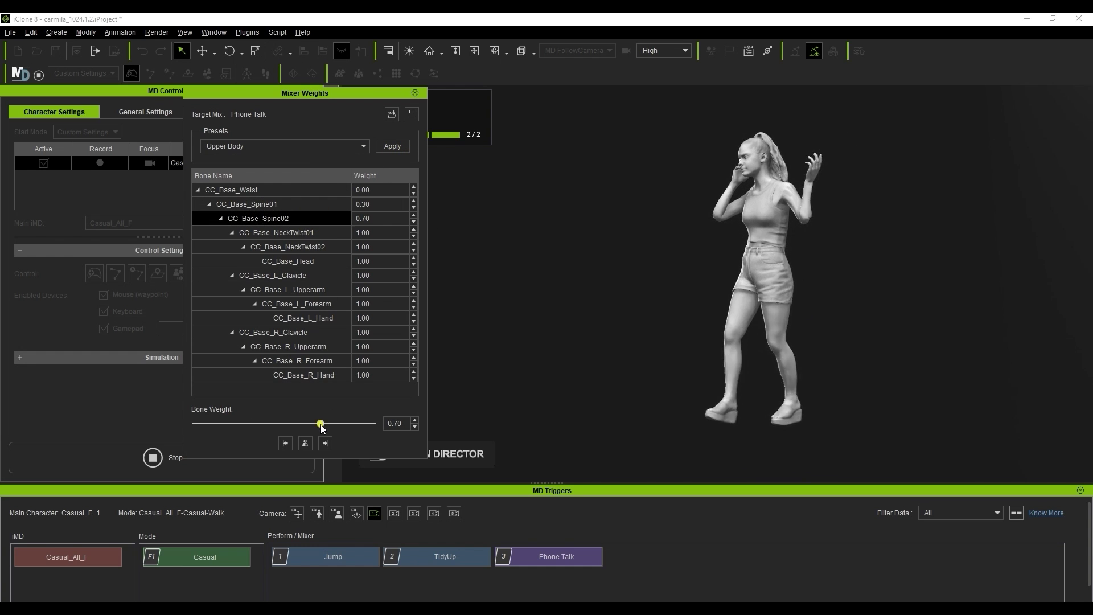
pyautogui.moveTo(320, 424); pyautogui.dragTo(167, 429)
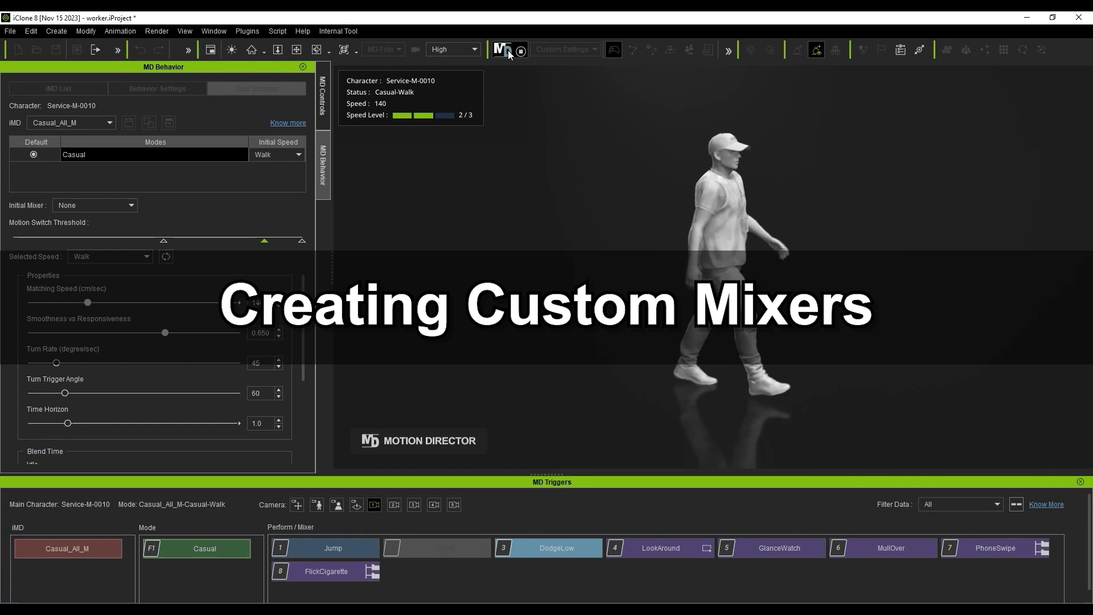
# Stop Motion Director and begin editing the male character's Casual behaviors.
pyautogui.click(505, 49)
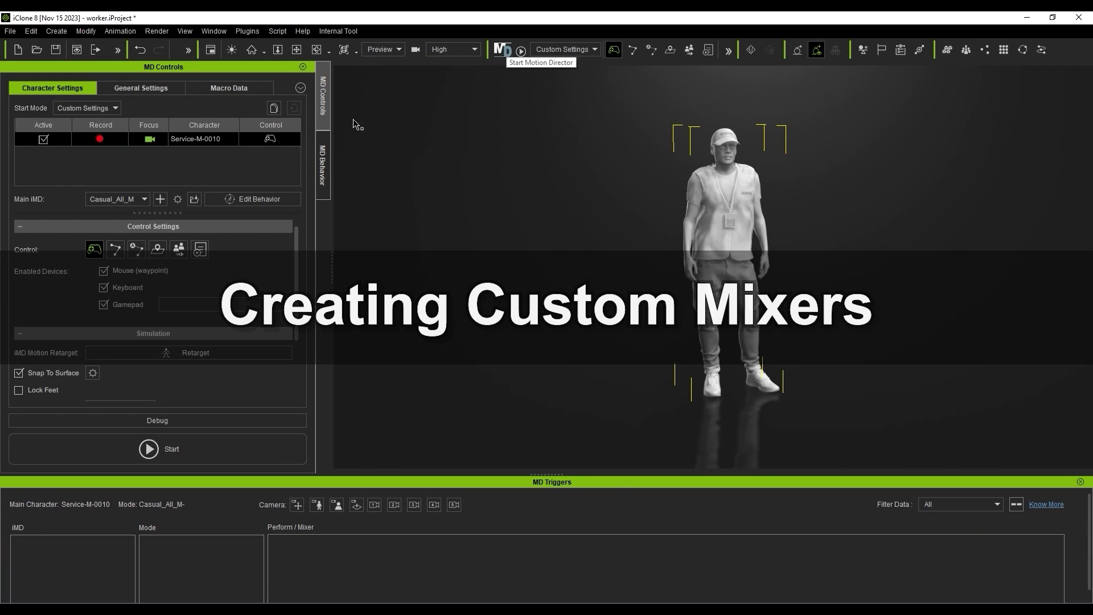
pyautogui.click(326, 154)
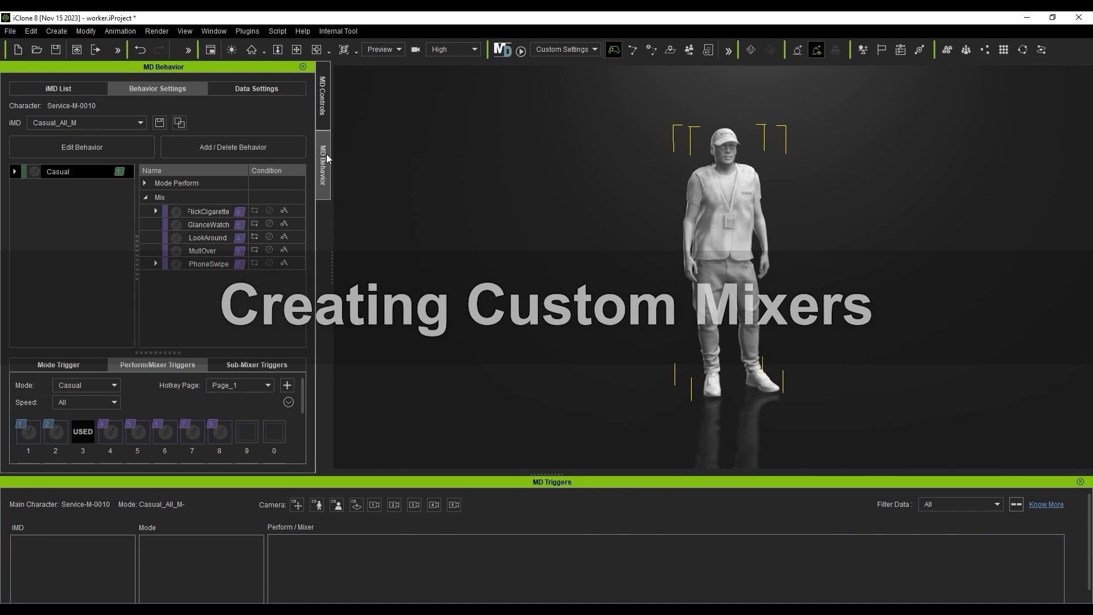
pyautogui.click(255, 149)
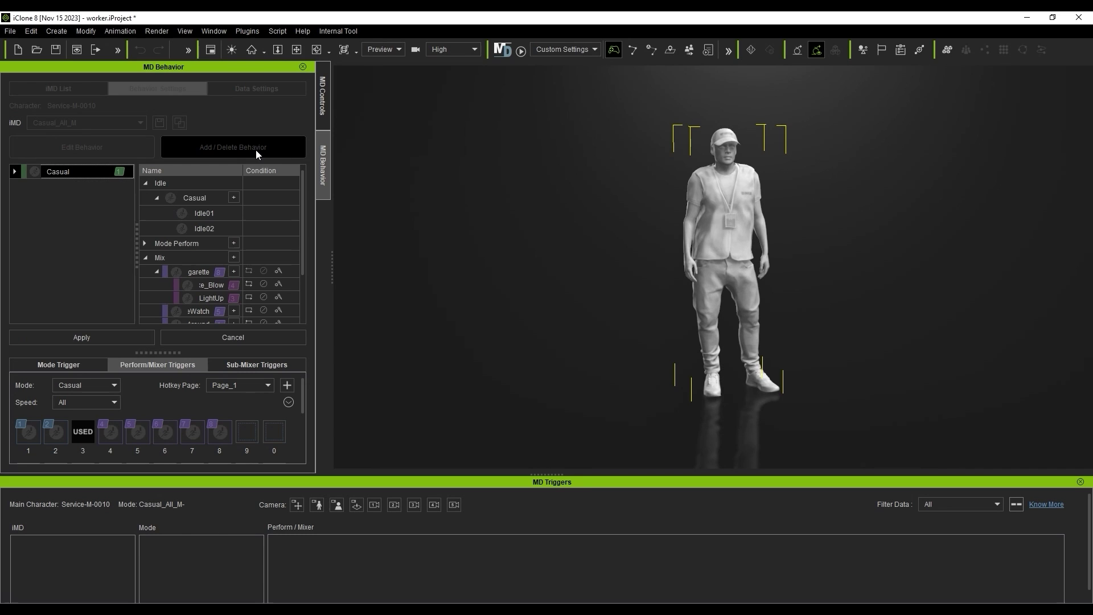
# Add Lift Heavy 02 from Motions for Construction > Framing under Mix.
pyautogui.click(214, 31)
pyautogui.click(211, 95)
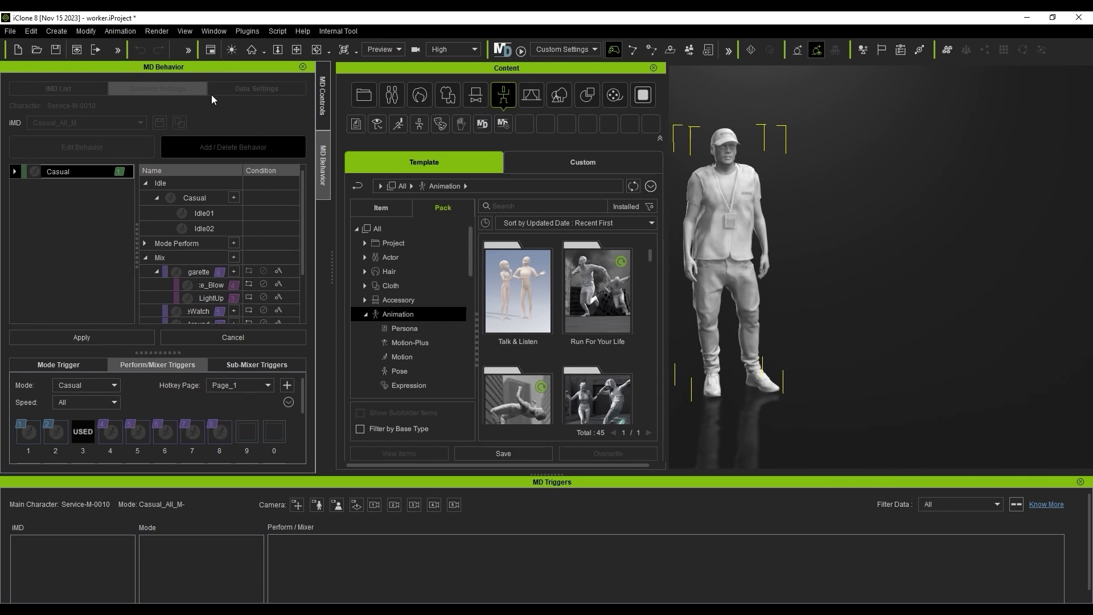
pyautogui.moveTo(650, 256); pyautogui.dragTo(648, 315)
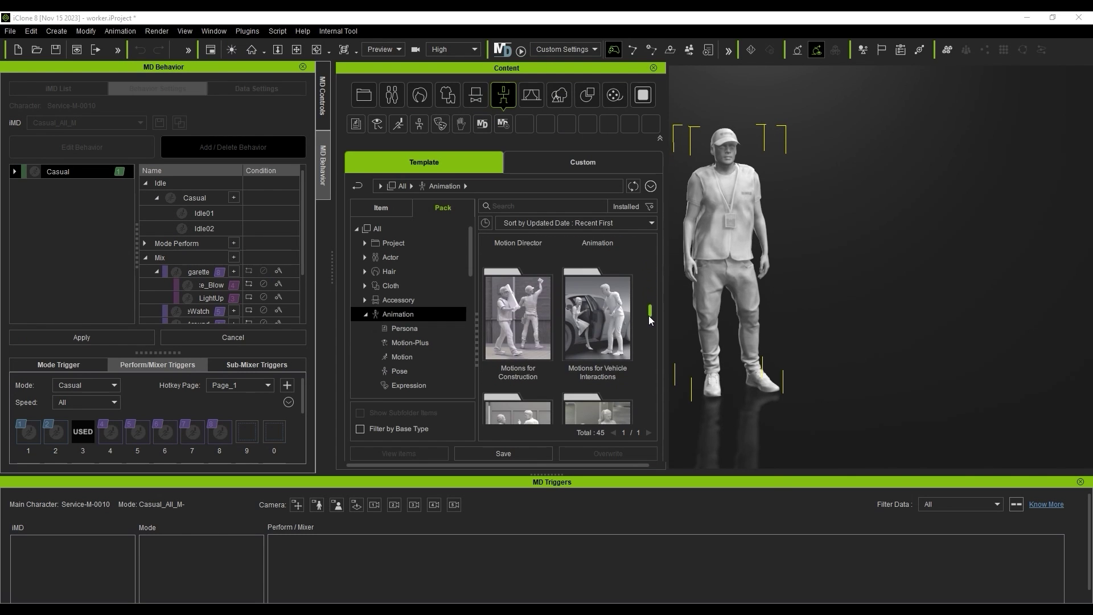
pyautogui.doubleClick(520, 323)
pyautogui.doubleClick(517, 312)
pyautogui.doubleClick(517, 288)
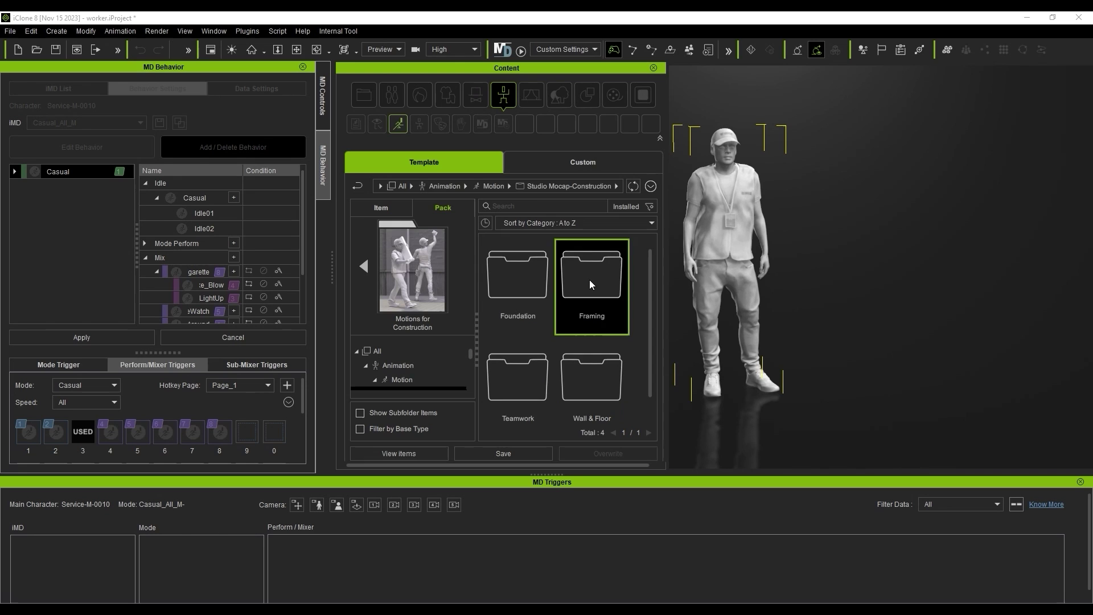
pyautogui.doubleClick(590, 279)
pyautogui.moveTo(650, 267); pyautogui.dragTo(658, 302)
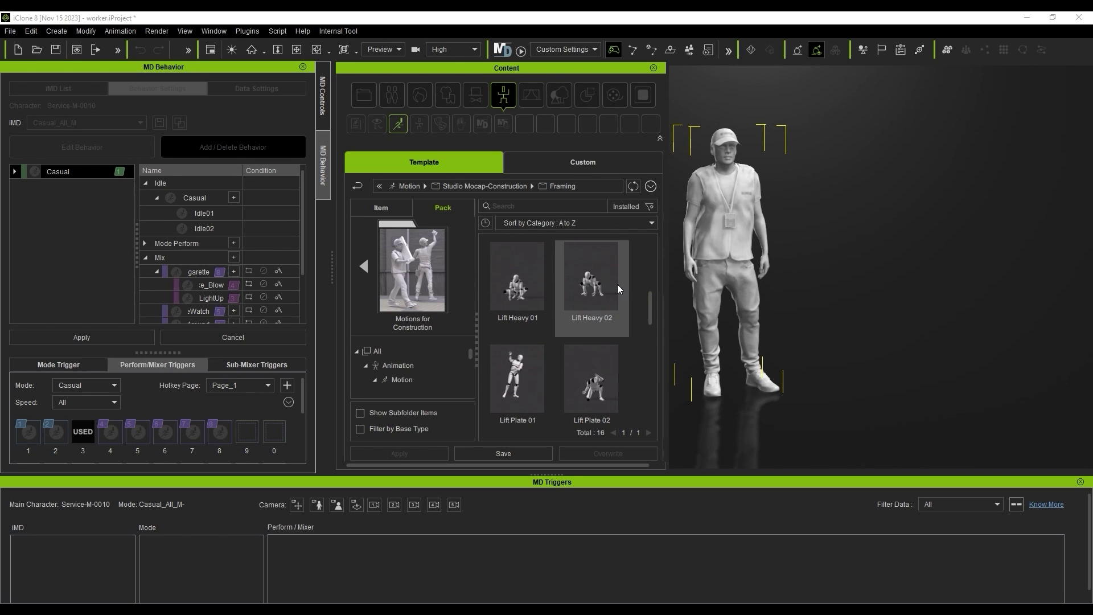
pyautogui.click(602, 288)
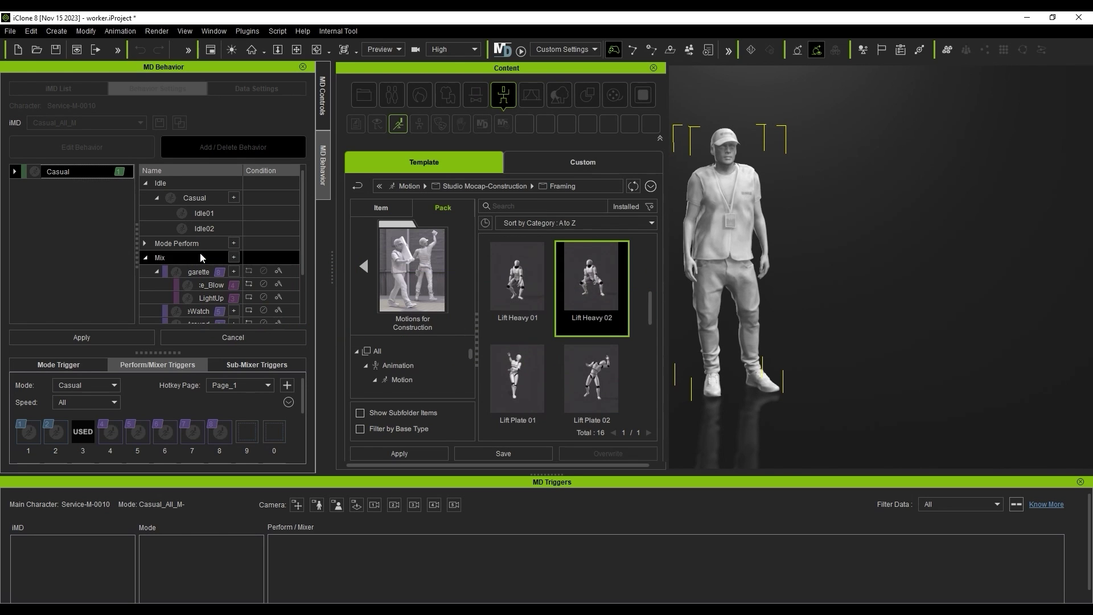
pyautogui.click(653, 68)
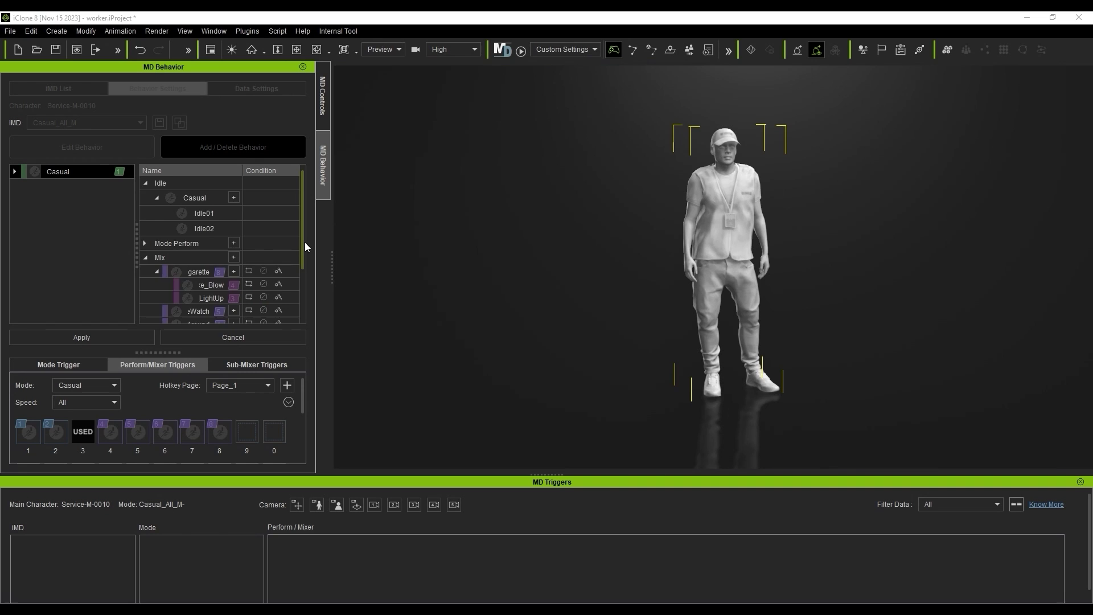
# Assign Lift Heavy 02 to mixer trigger 9 and apply the changes.
pyautogui.moveTo(305, 246); pyautogui.dragTo(300, 316)
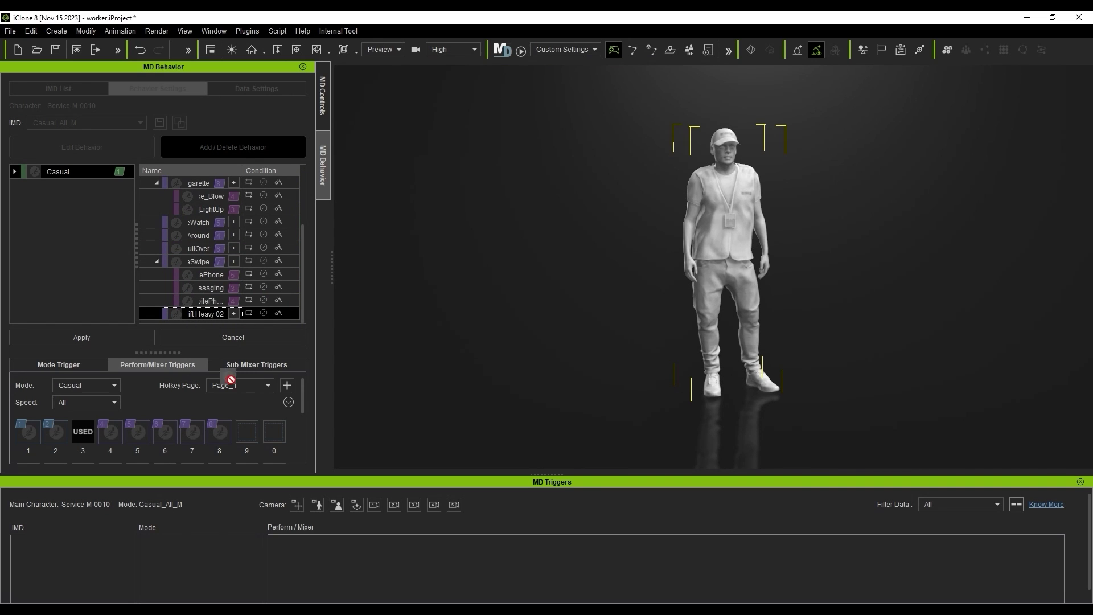
pyautogui.moveTo(231, 380); pyautogui.dragTo(247, 432)
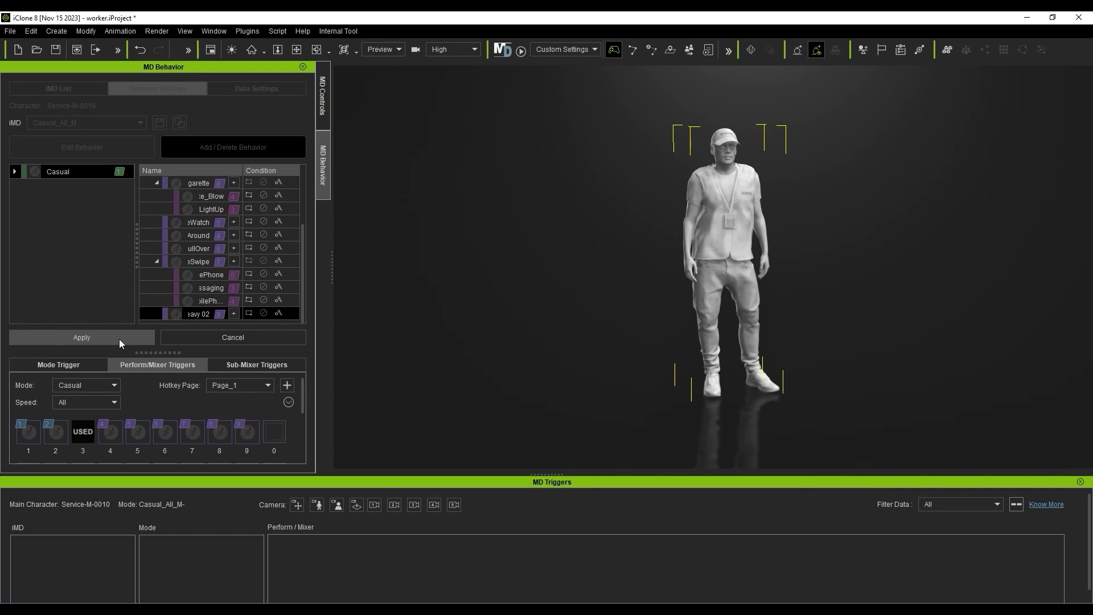
pyautogui.click(82, 337)
# Dismiss the success message, start the Motion Director preview, and open Lift Heavy 02's bone weights.
pyautogui.press('Return')
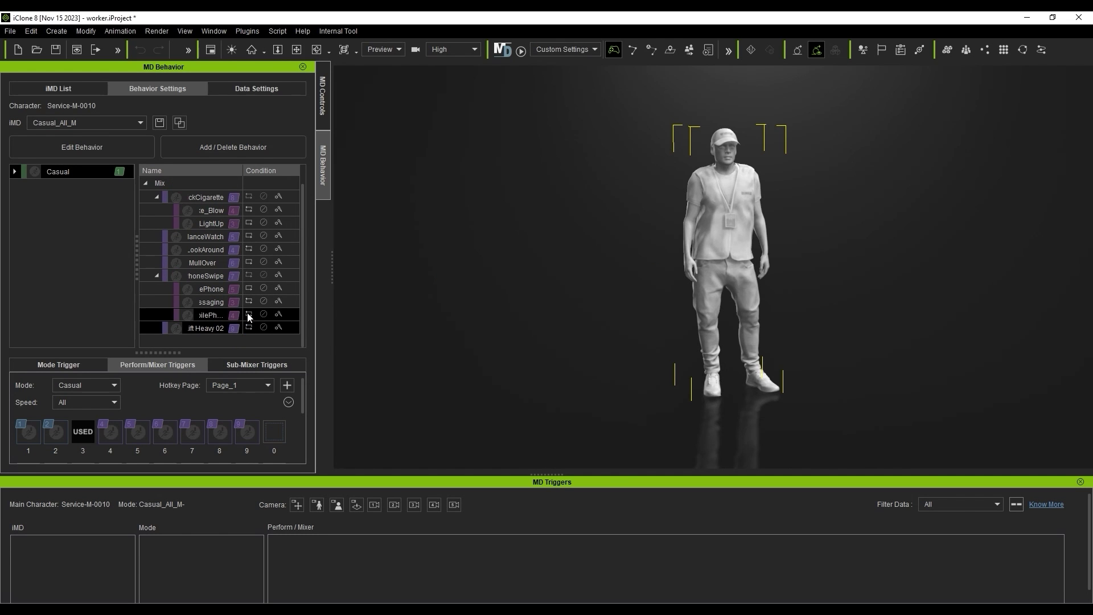
pyautogui.click(521, 53)
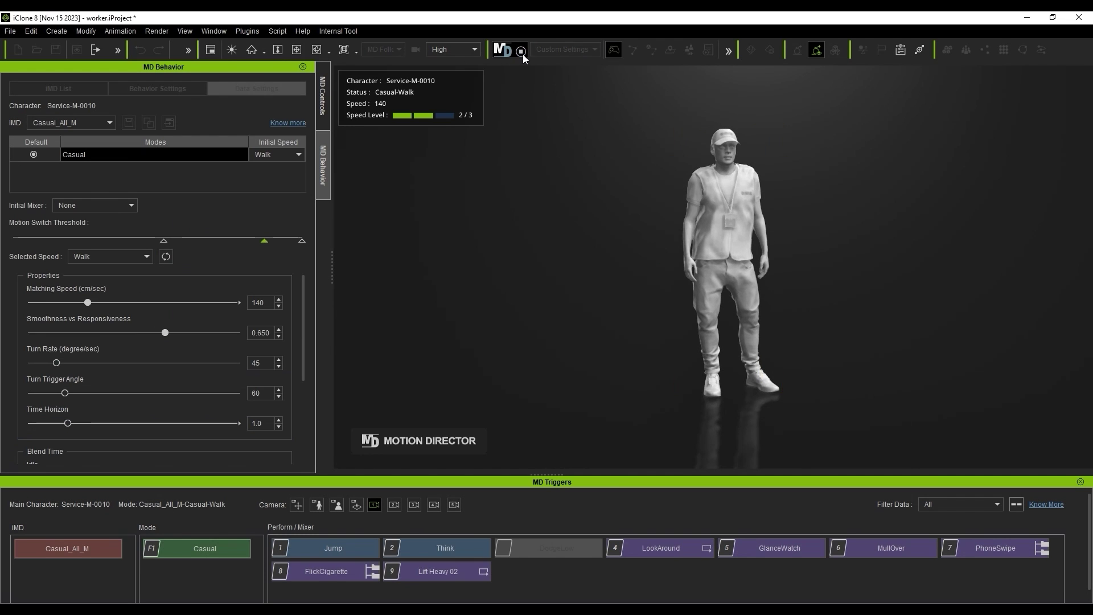
pyautogui.click(442, 576)
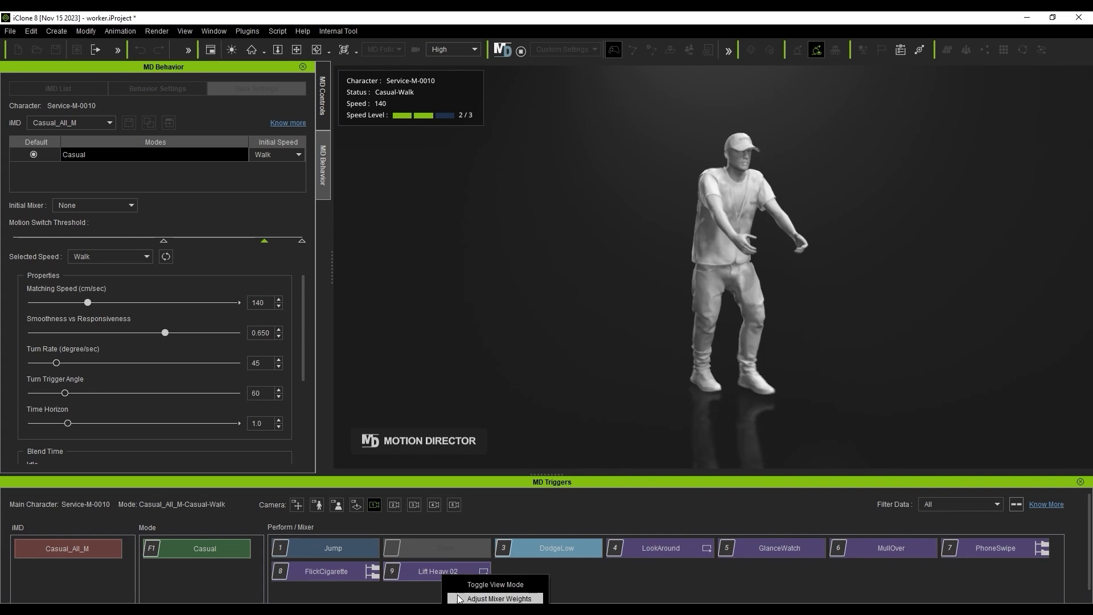
pyautogui.click(484, 571)
# Lower the waist through neck bone weights to 0.46, then raise CC_Base_NeckTwist01 to 0.60.
pyautogui.click(408, 166)
pyautogui.keyDown('shift'); pyautogui.click(419, 209); pyautogui.keyUp('shift')
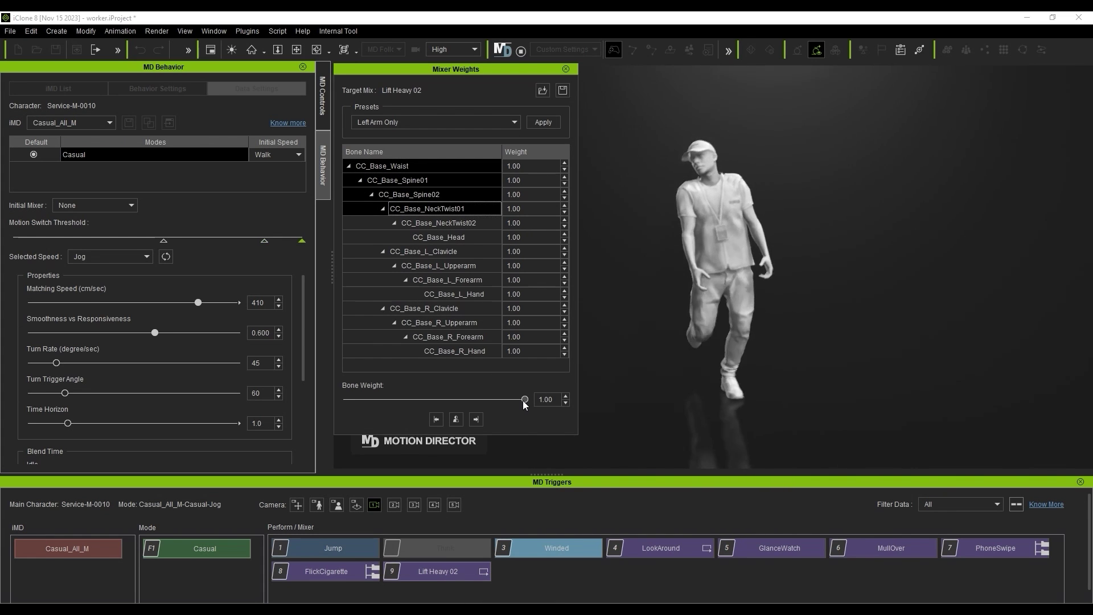
pyautogui.moveTo(524, 399); pyautogui.dragTo(425, 403)
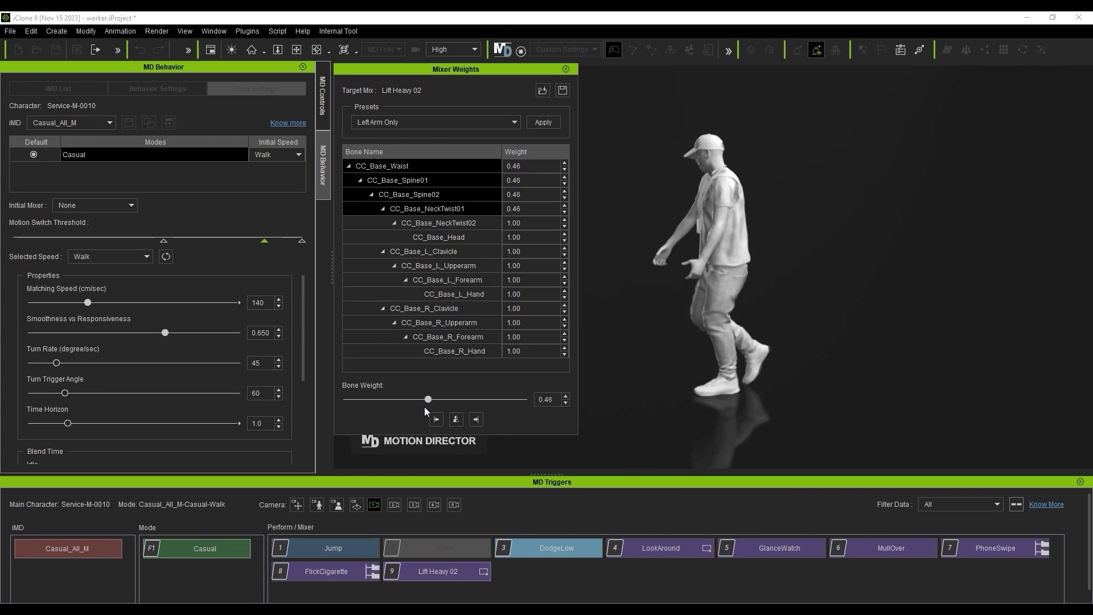
pyautogui.moveTo(429, 399); pyautogui.dragTo(452, 399)
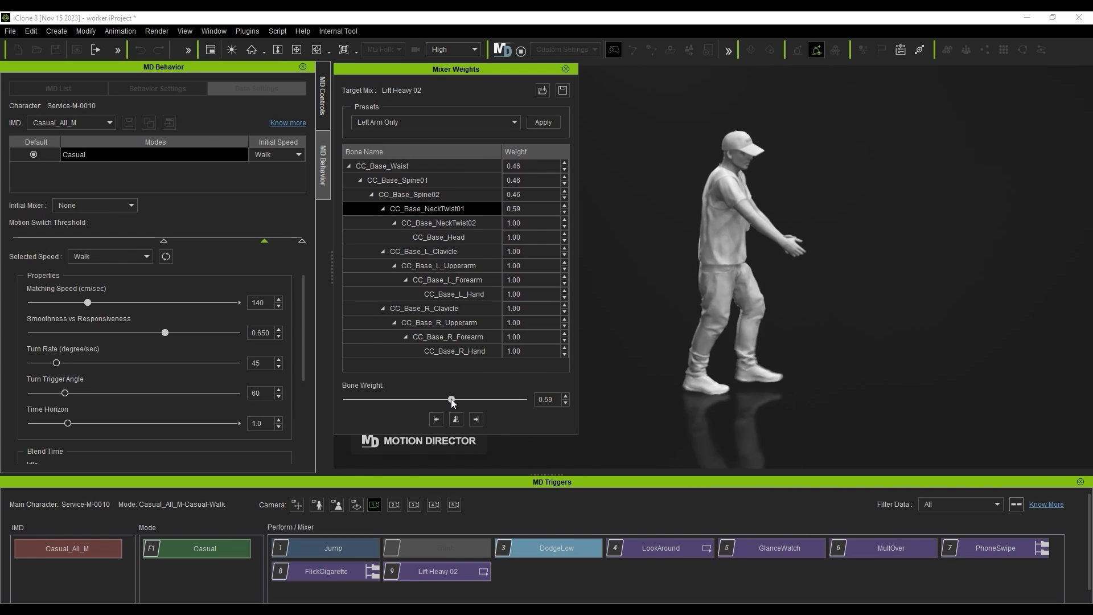
# Set the left clavicle through left hand weights to 0.88, select the right arm, then close.
pyautogui.click(443, 252)
pyautogui.keyDown('shift'); pyautogui.click(449, 294); pyautogui.keyUp('shift')
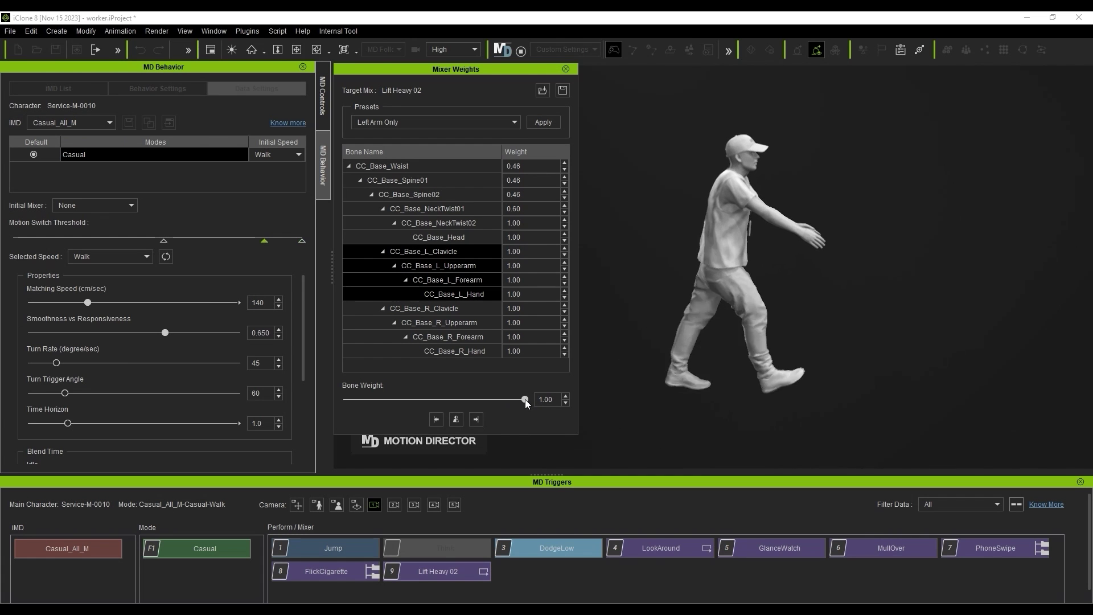
pyautogui.moveTo(526, 398); pyautogui.dragTo(503, 399)
pyautogui.click(442, 308)
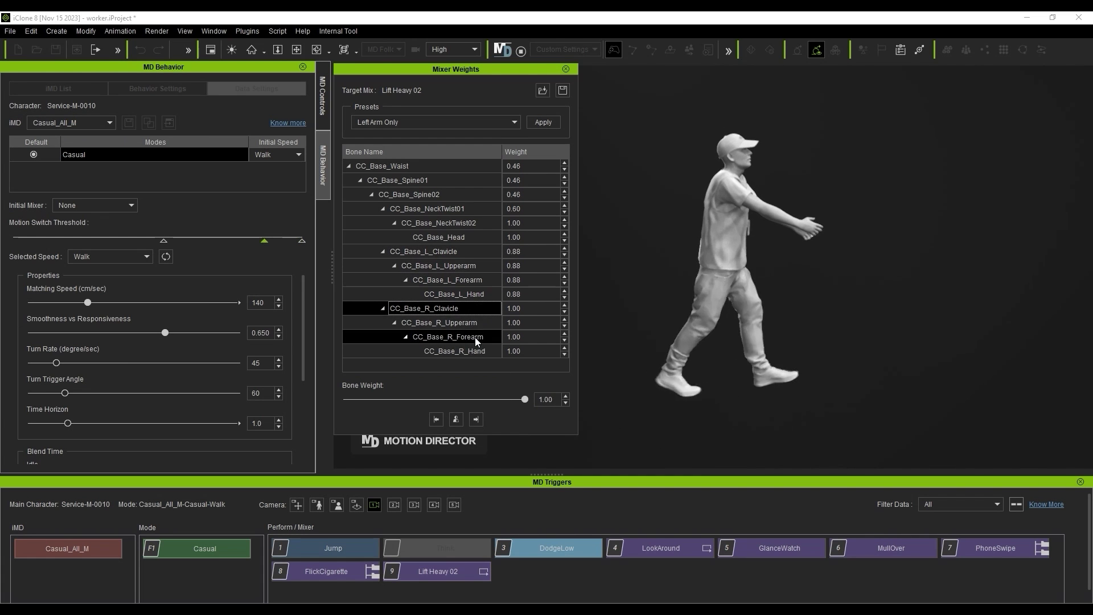
pyautogui.keyDown('shift'); pyautogui.click(456, 351); pyautogui.keyUp('shift')
pyautogui.click(566, 69)
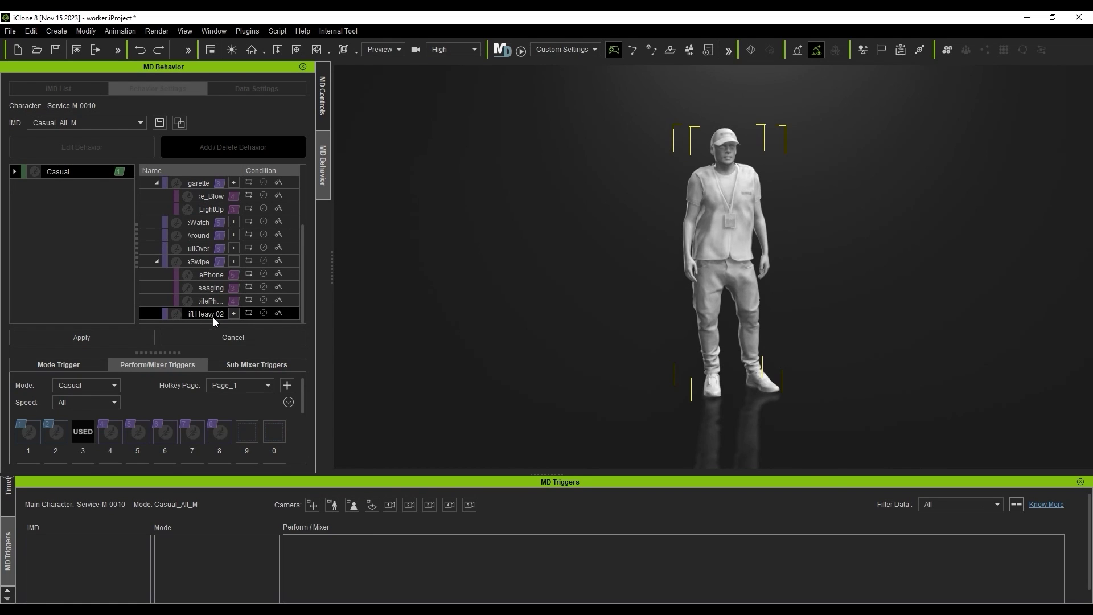
# Open the Lift Heavy 02 motion in the timeline and scrub to around frame 340.
pyautogui.rightClick(209, 317)
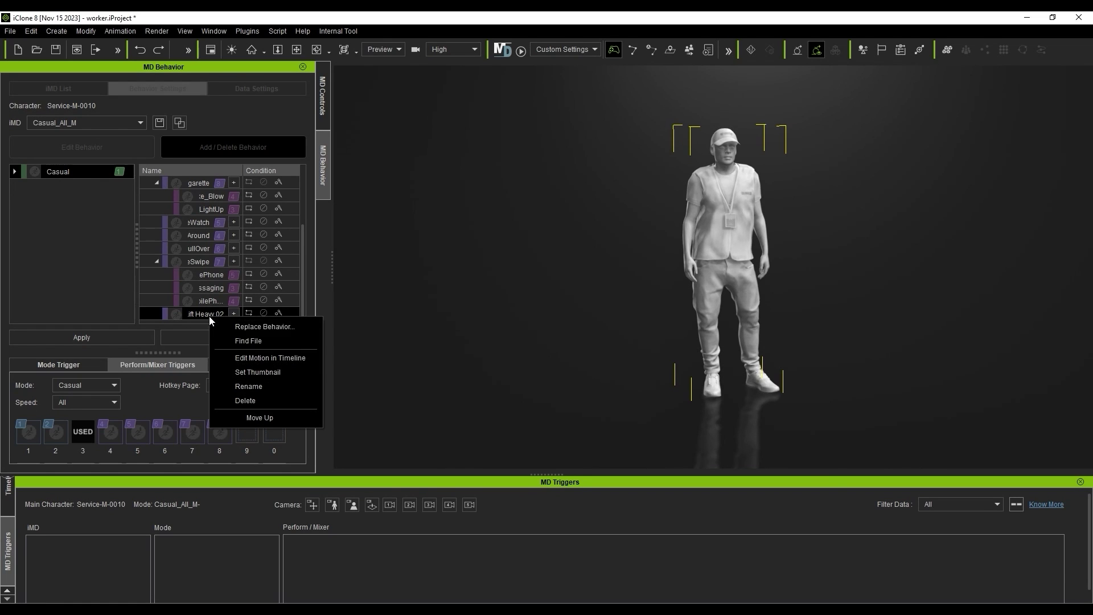
pyautogui.click(233, 357)
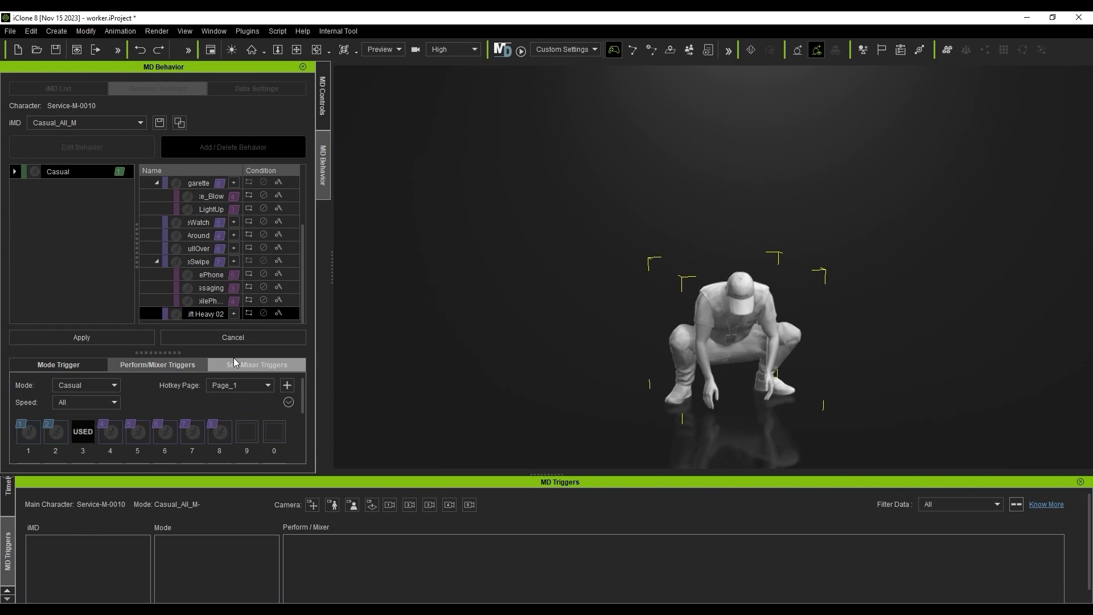
pyautogui.click(9, 490)
pyautogui.moveTo(179, 529); pyautogui.dragTo(362, 516)
pyautogui.scroll(5, 206, 556)
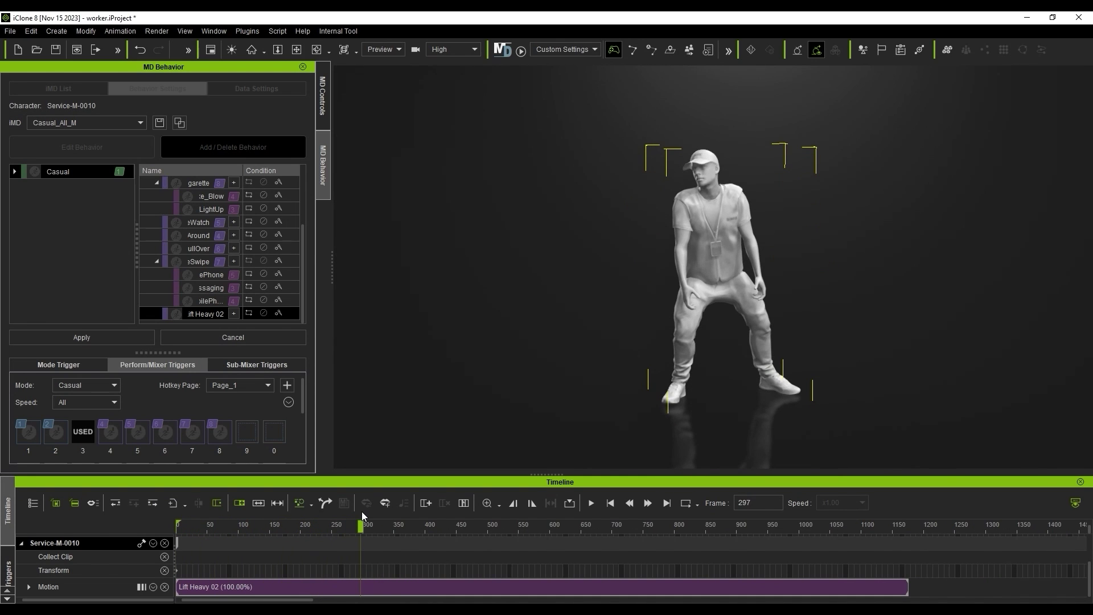
# Split the clip at frame 298, delete the first piece, and move the rest to the track start.
pyautogui.click(362, 579)
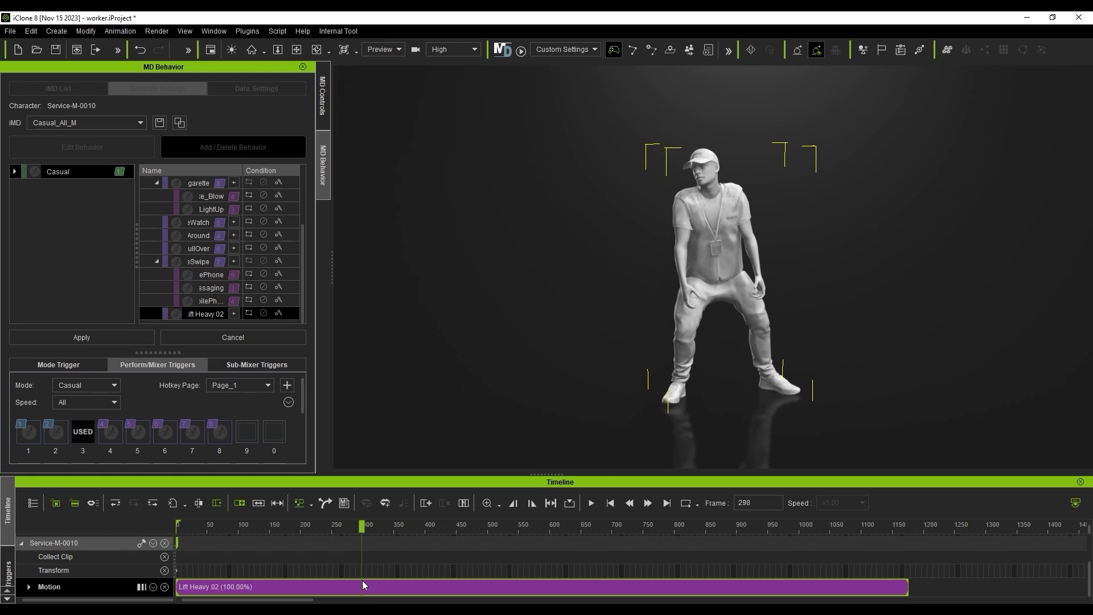
pyautogui.click(199, 503)
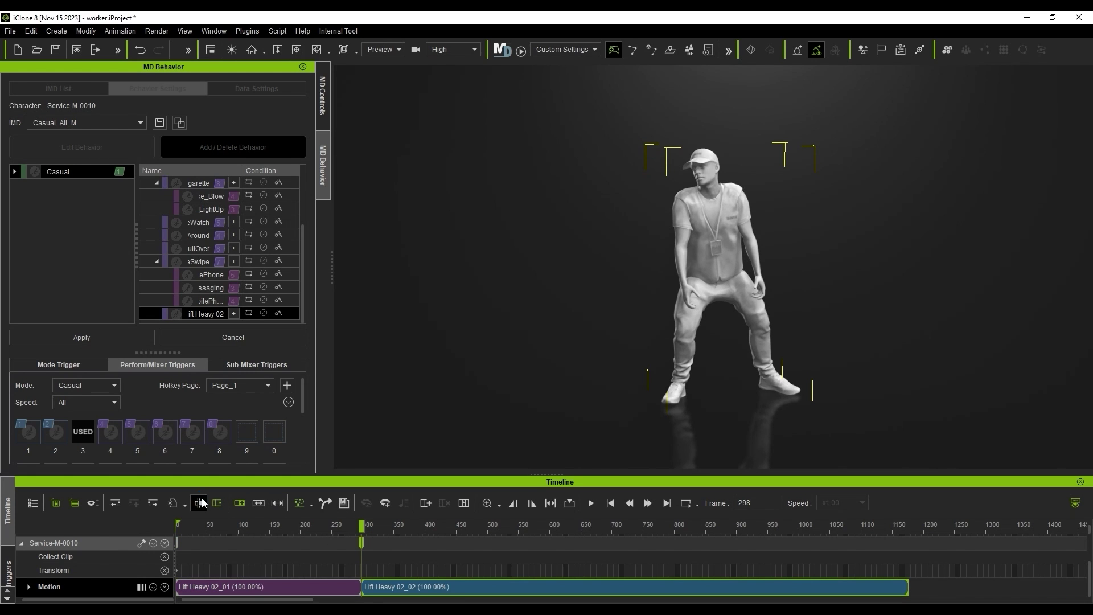
pyautogui.click(263, 583)
pyautogui.press('Delete')
pyautogui.moveTo(418, 586); pyautogui.dragTo(210, 588)
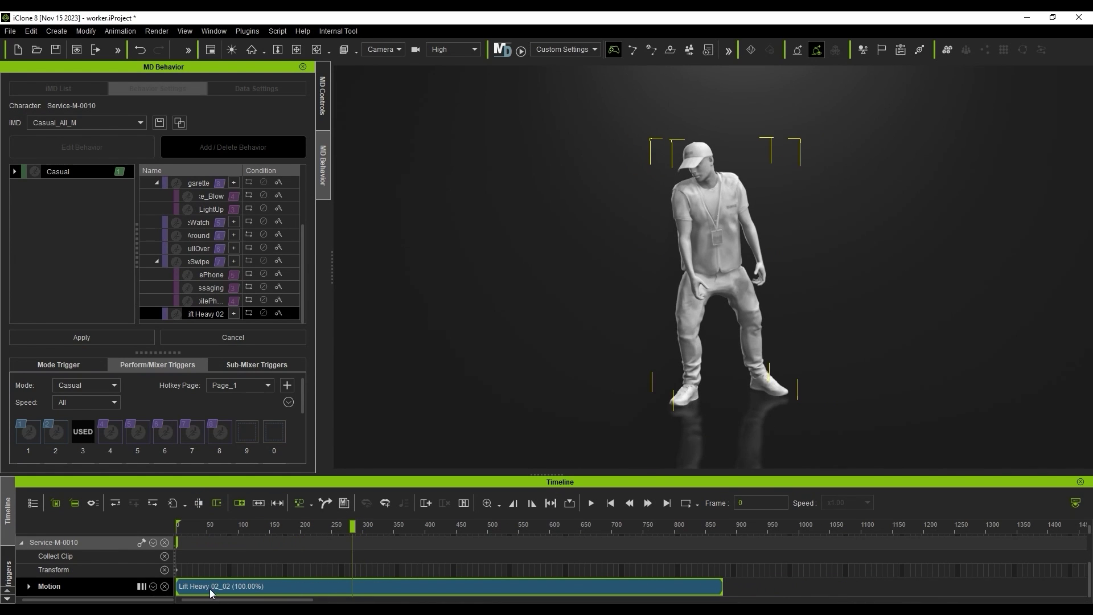
# Cut the clip near frame 549, delete the trailing piece, and mark Lift Heavy 02_02_01's range for collection.
pyautogui.moveTo(206, 528); pyautogui.dragTo(518, 546)
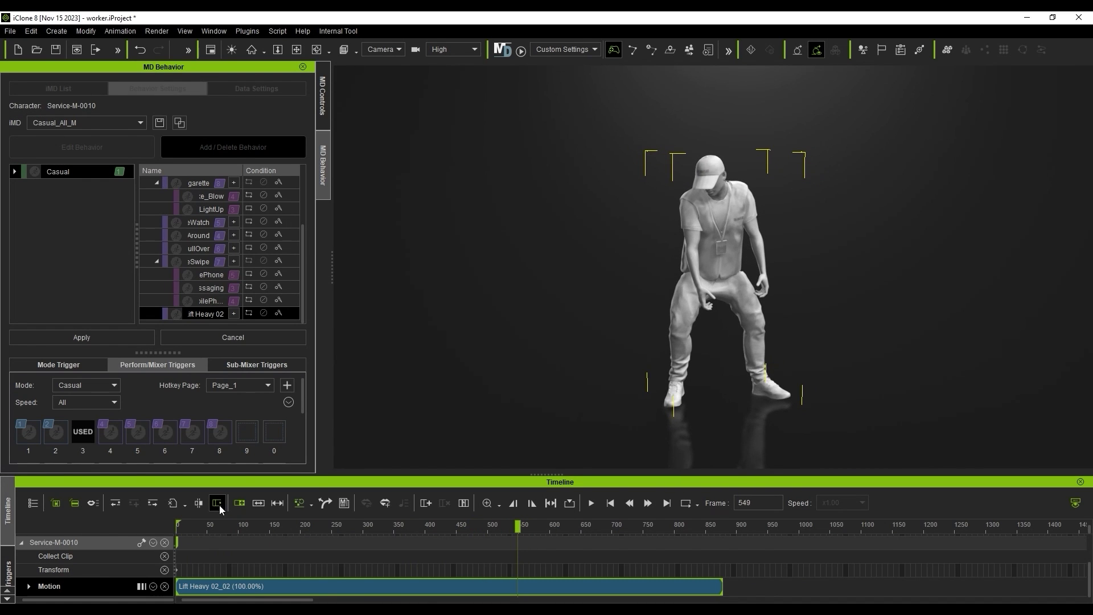
pyautogui.click(201, 503)
pyautogui.click(518, 541)
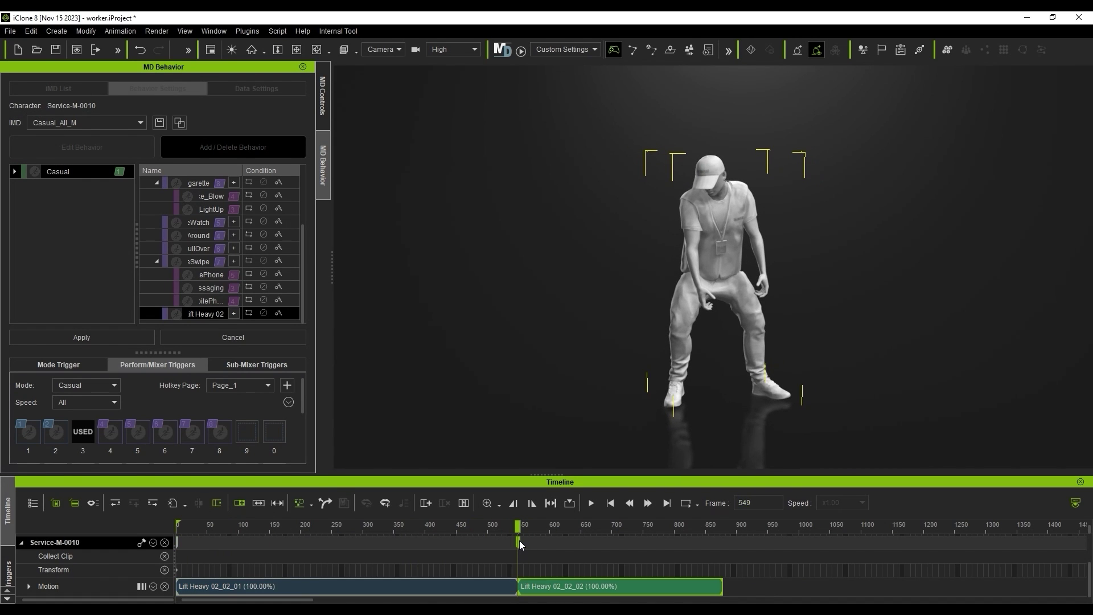
pyautogui.press('Delete')
pyautogui.click(195, 587)
pyautogui.moveTo(178, 558); pyautogui.dragTo(513, 563)
# Overwrite the Lift Heavy 02 behavior motion with the collected clip and assign it to hotkey slot 9.
pyautogui.rightClick(497, 558)
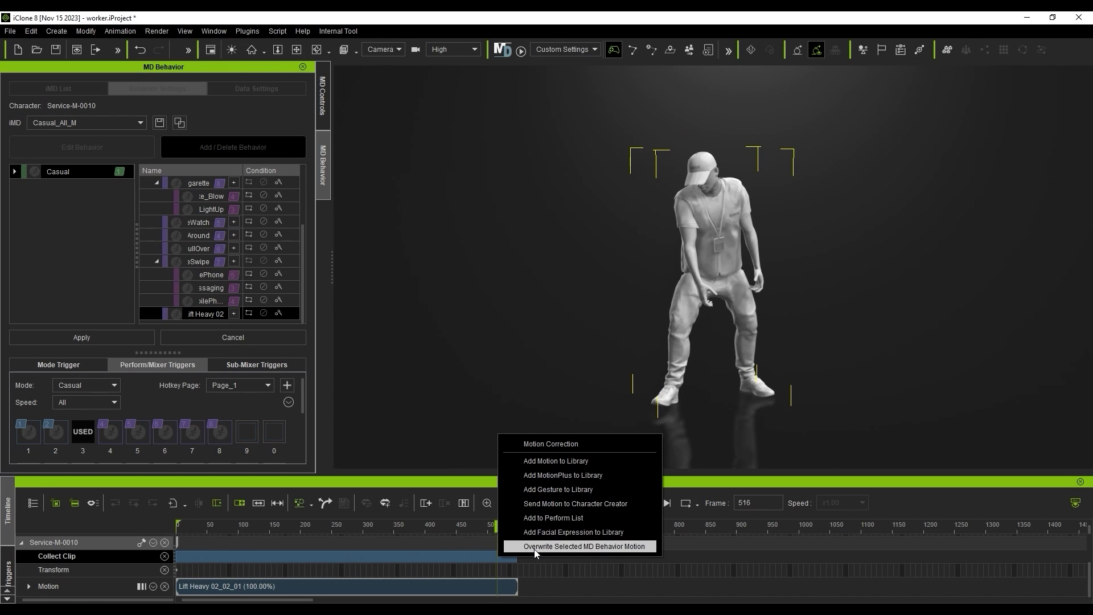
pyautogui.click(536, 547)
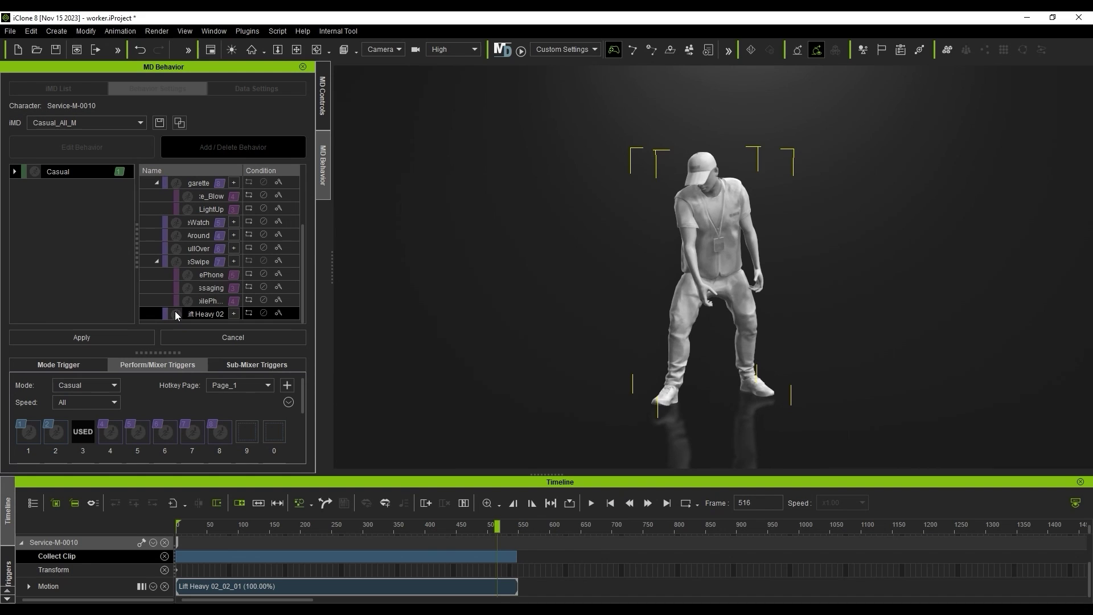
pyautogui.moveTo(175, 314); pyautogui.dragTo(247, 432)
# Apply the behavior changes and start the Motion Director preview, walking the character with W.
pyautogui.click(139, 337)
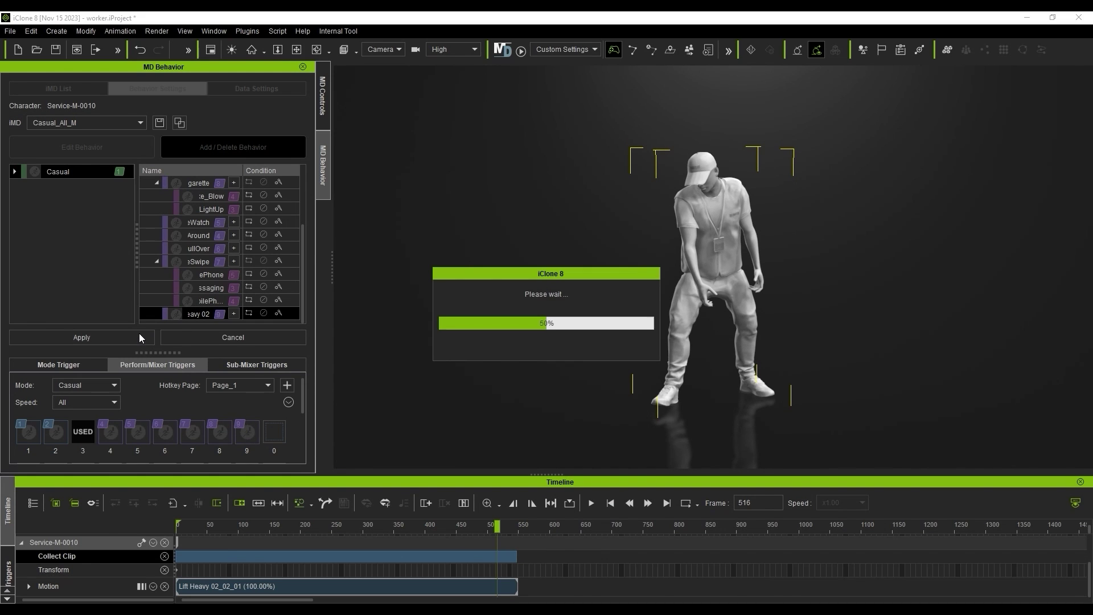
pyautogui.click(242, 449)
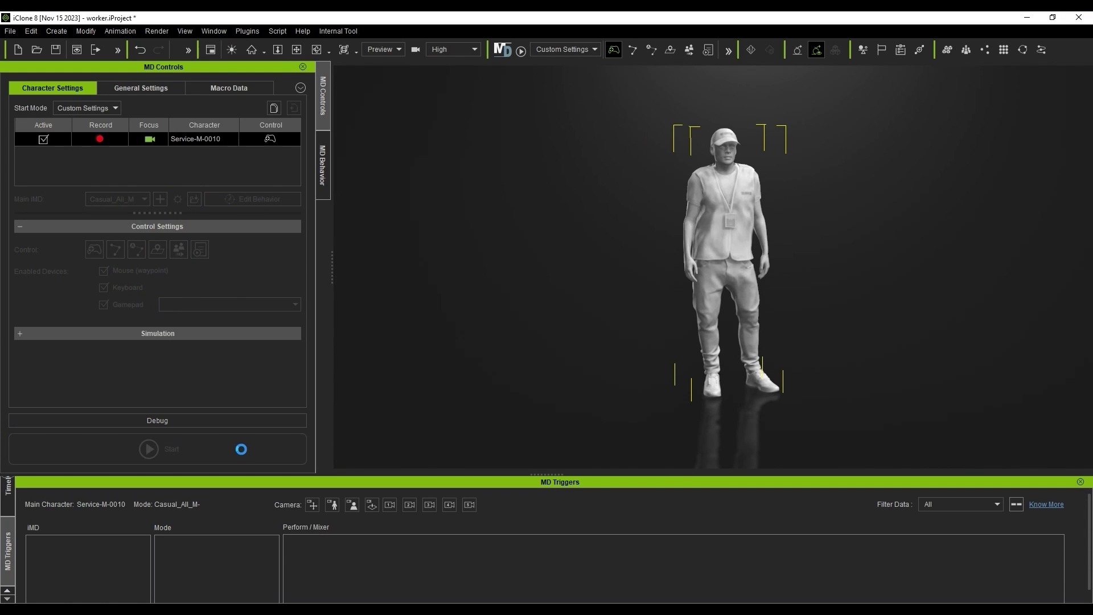
pyautogui.press('w')
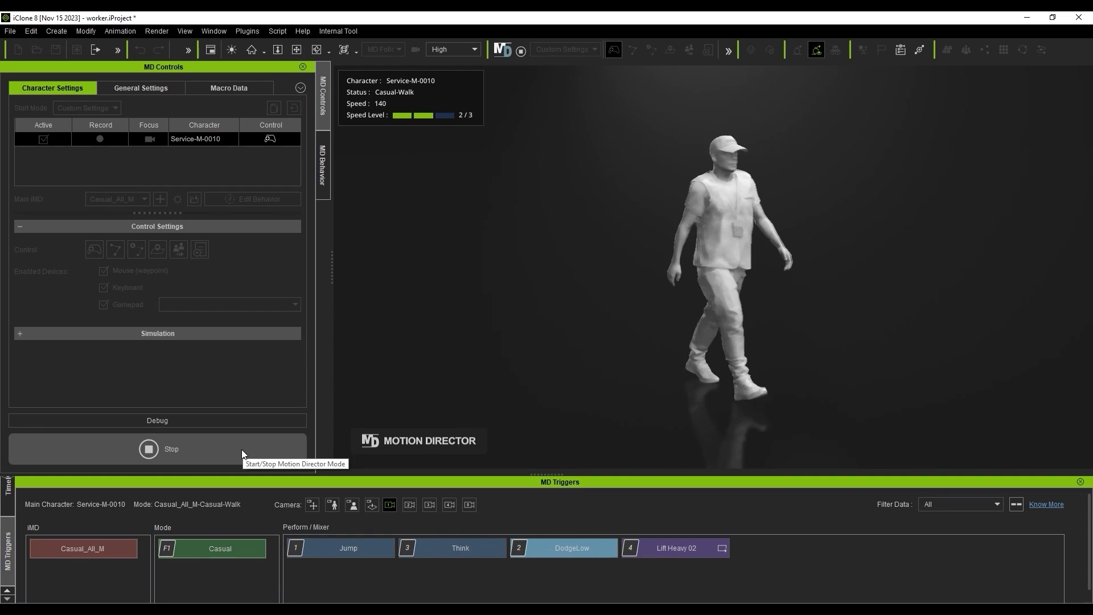
# Open Lift Heavy 02's mixer weights and lower the waist through neck bones to 0.44.
pyautogui.rightClick(669, 551)
pyautogui.click(674, 572)
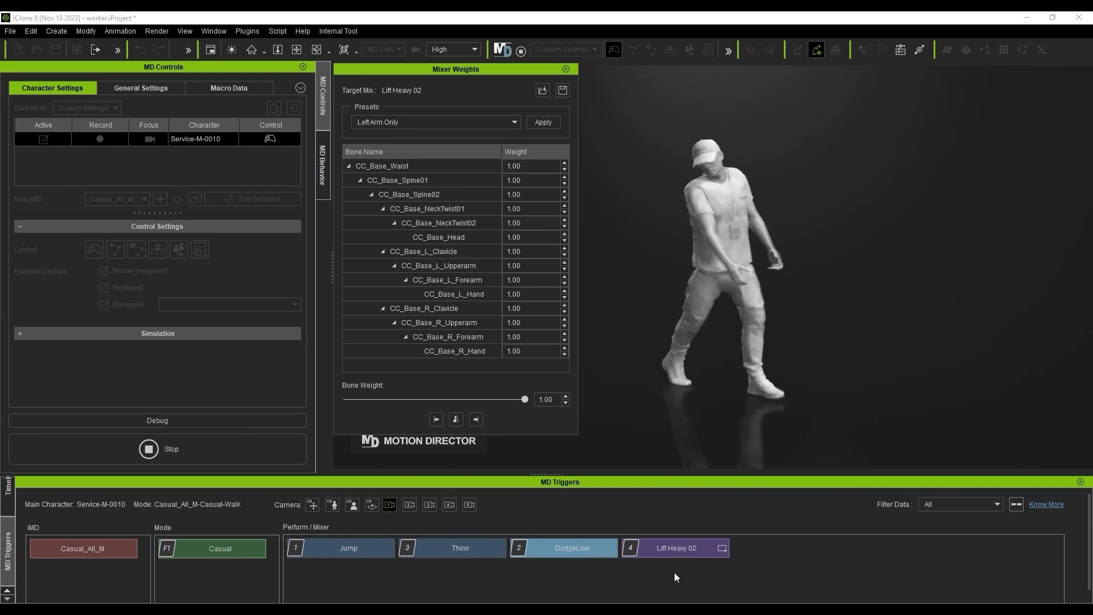
pyautogui.click(427, 208)
pyautogui.moveTo(387, 166); pyautogui.dragTo(447, 214)
pyautogui.keyDown('ctrl'); pyautogui.click(467, 308); pyautogui.keyUp('ctrl')
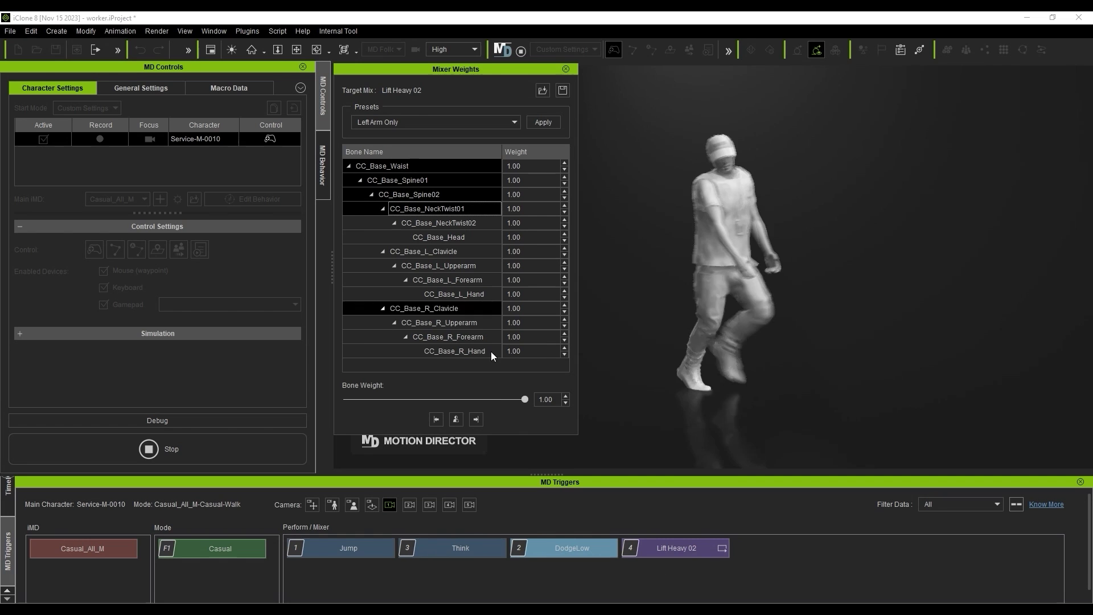
pyautogui.moveTo(525, 399); pyautogui.dragTo(425, 400)
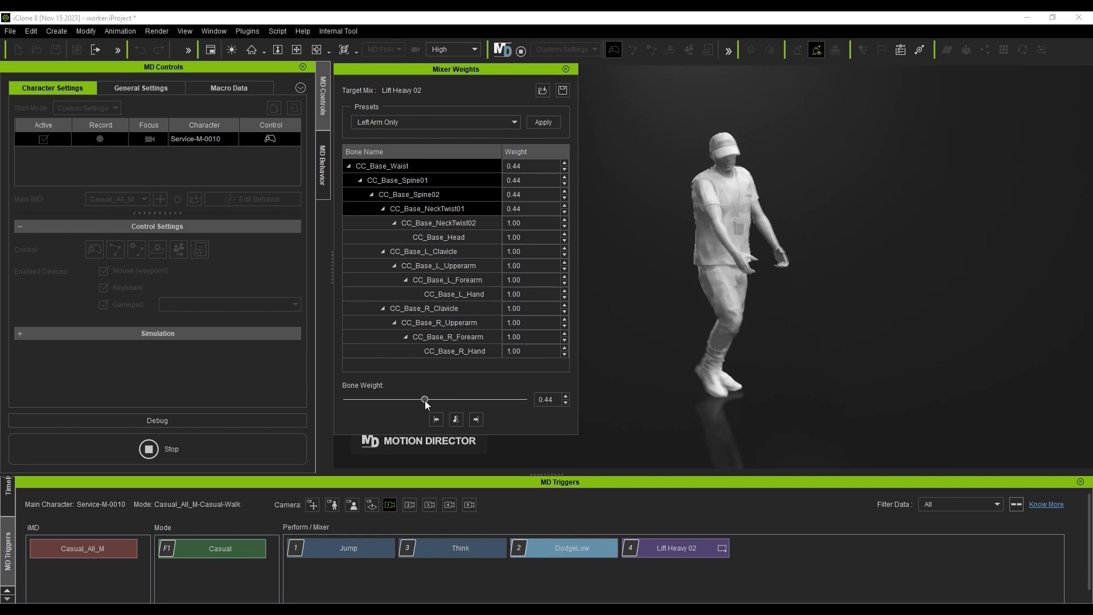
# Set the left arm weights to 0.90, lower CC_Base_Spine02 to 0.32, and select the neck and head bones.
pyautogui.moveTo(439, 251); pyautogui.dragTo(446, 292)
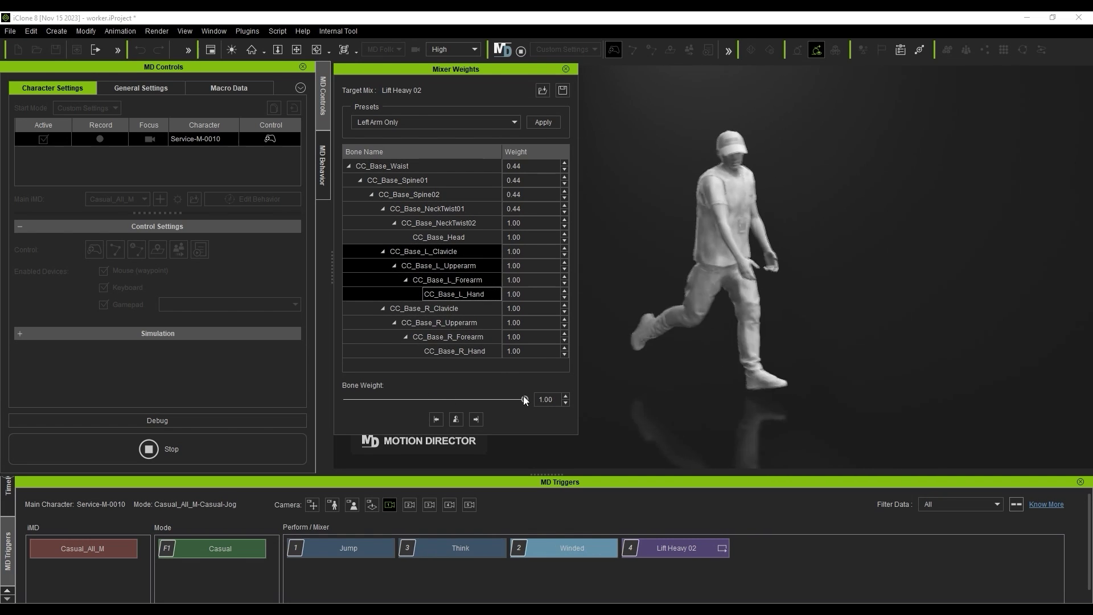
pyautogui.moveTo(524, 399); pyautogui.dragTo(483, 397)
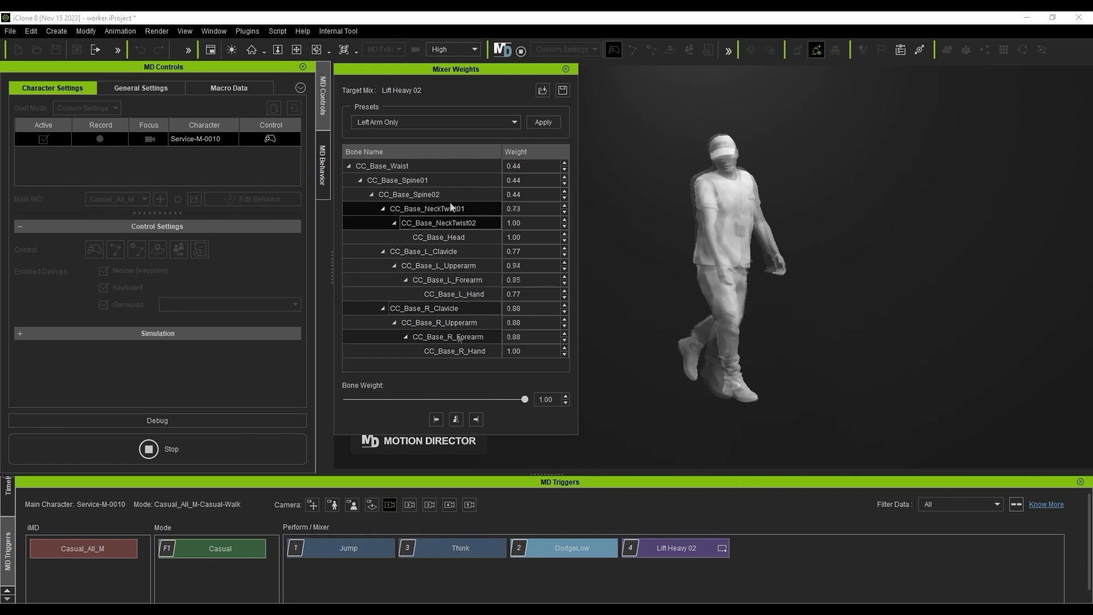
pyautogui.moveTo(426, 399)
pyautogui.mouseDown()
pyautogui.moveTo(466, 400)
pyautogui.moveTo(412, 400)
pyautogui.mouseUp()
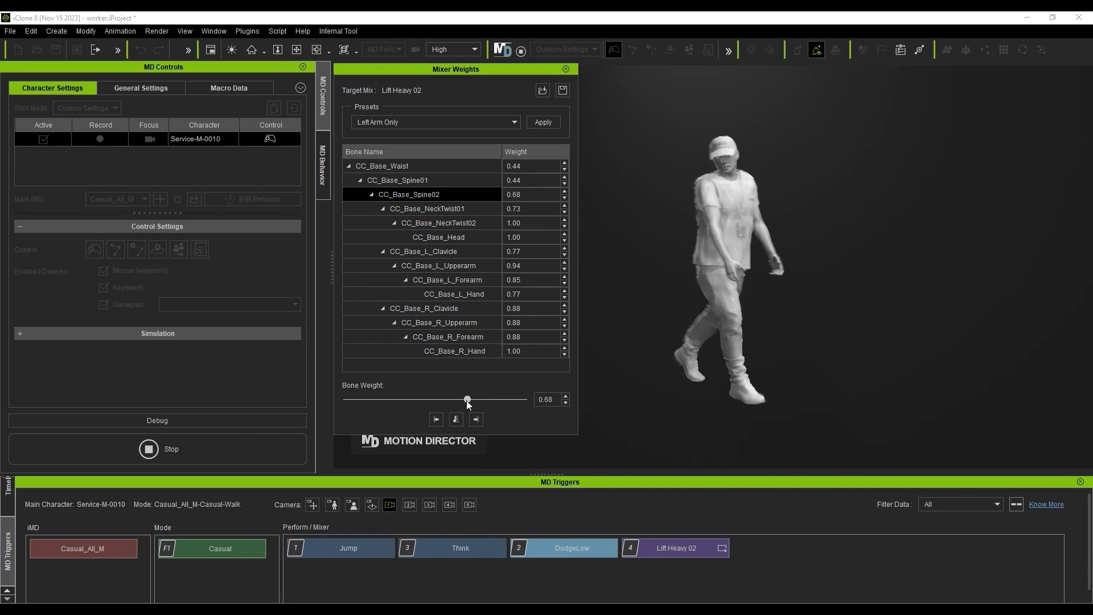
pyautogui.click(449, 210)
pyautogui.click(449, 400)
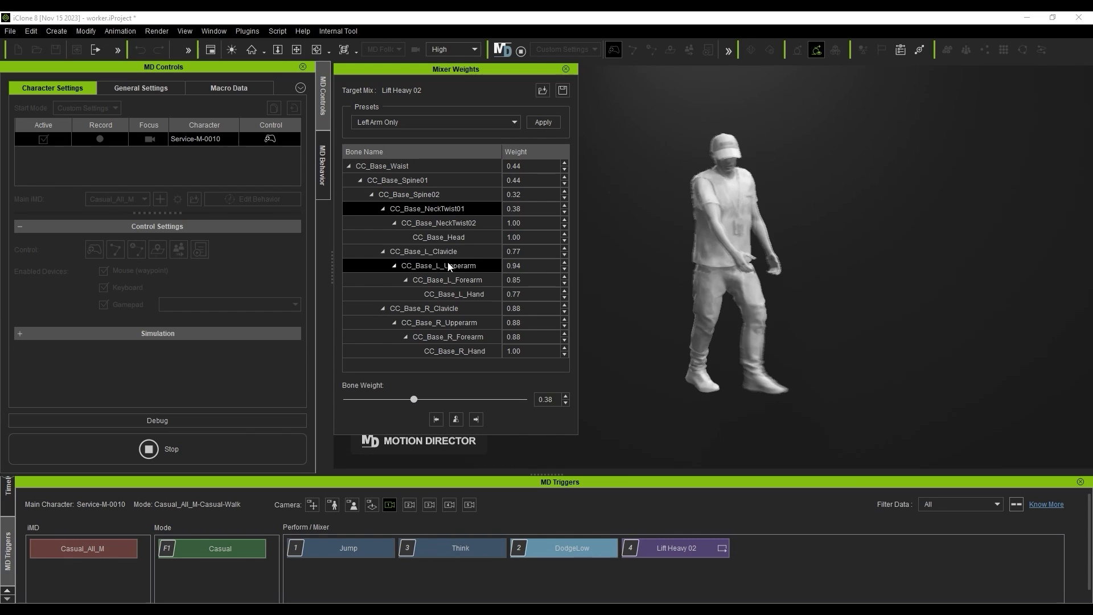
pyautogui.click(450, 237)
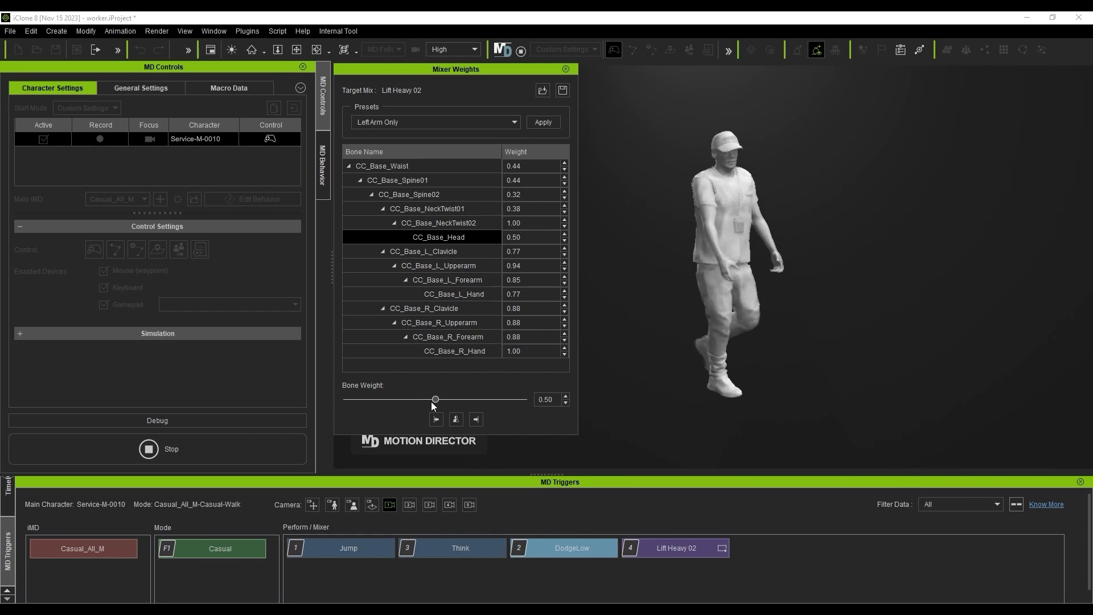
pyautogui.click(566, 69)
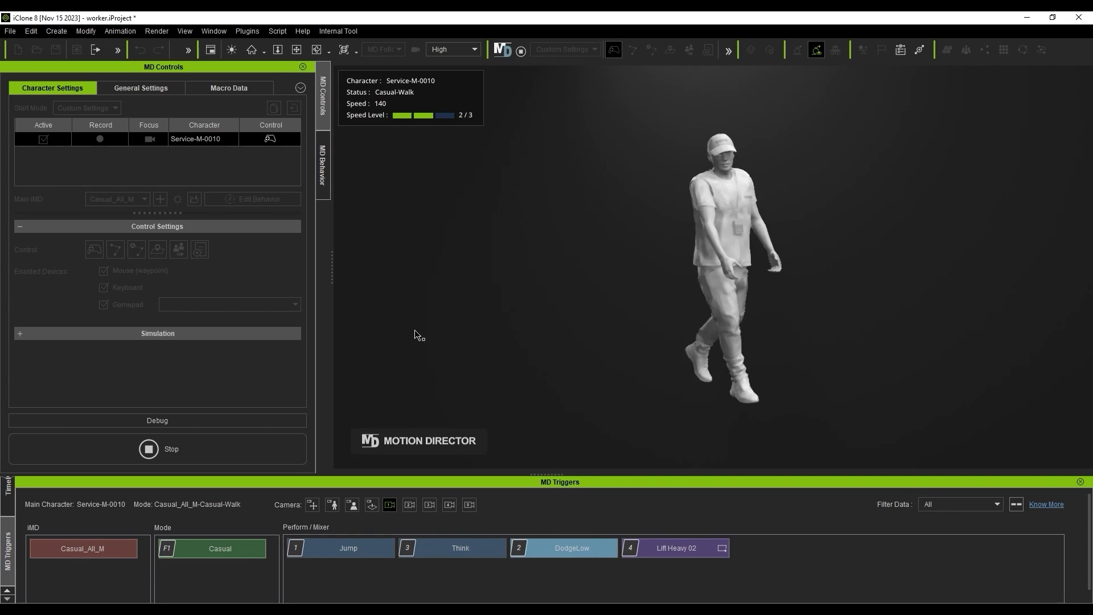